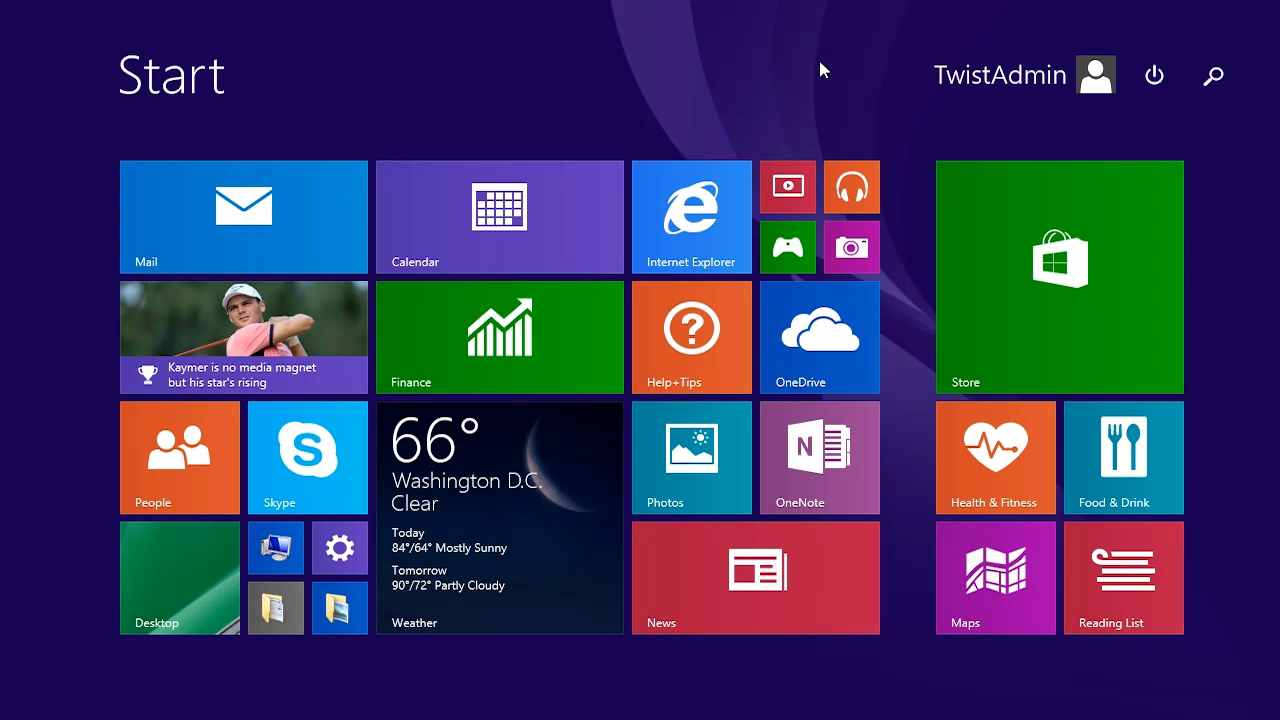
- Browse the full list of installed apps and return to the Start screen
{"action": "key", "text": "ctrl+Tab"}
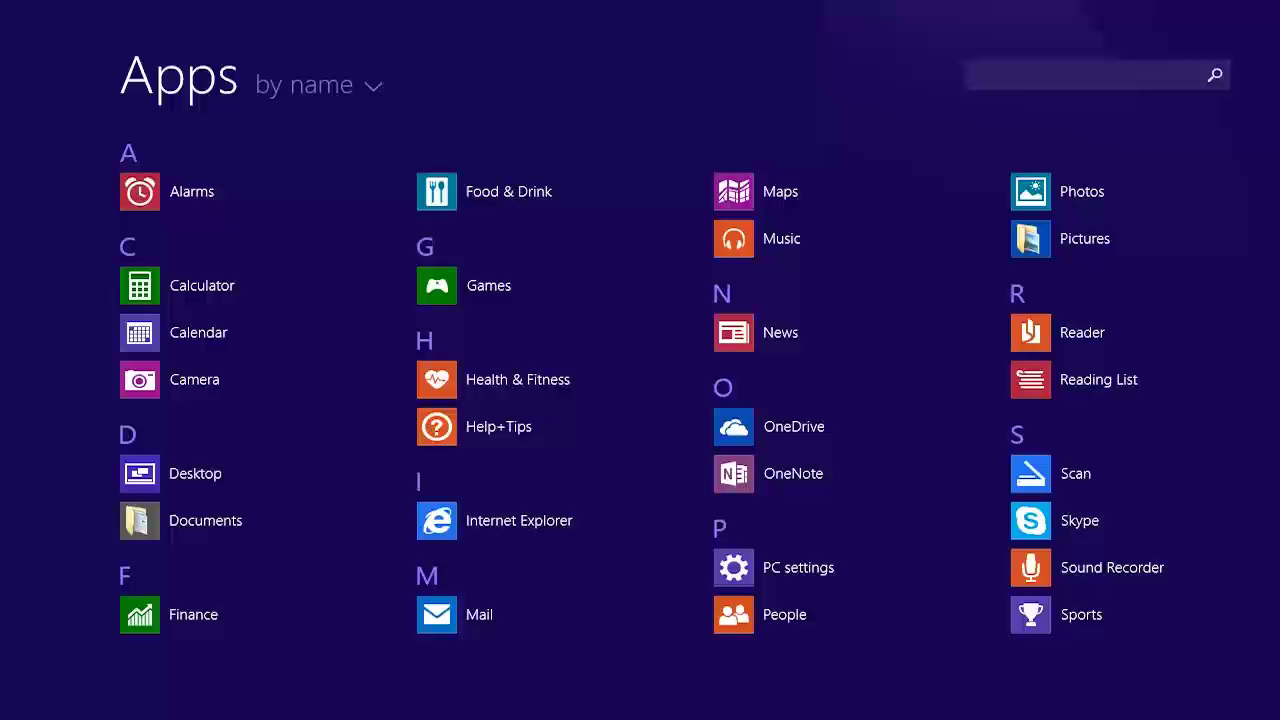
{"action": "scroll", "coordinate": [640, 400], "scroll_direction": "down", "scroll_amount": 10}
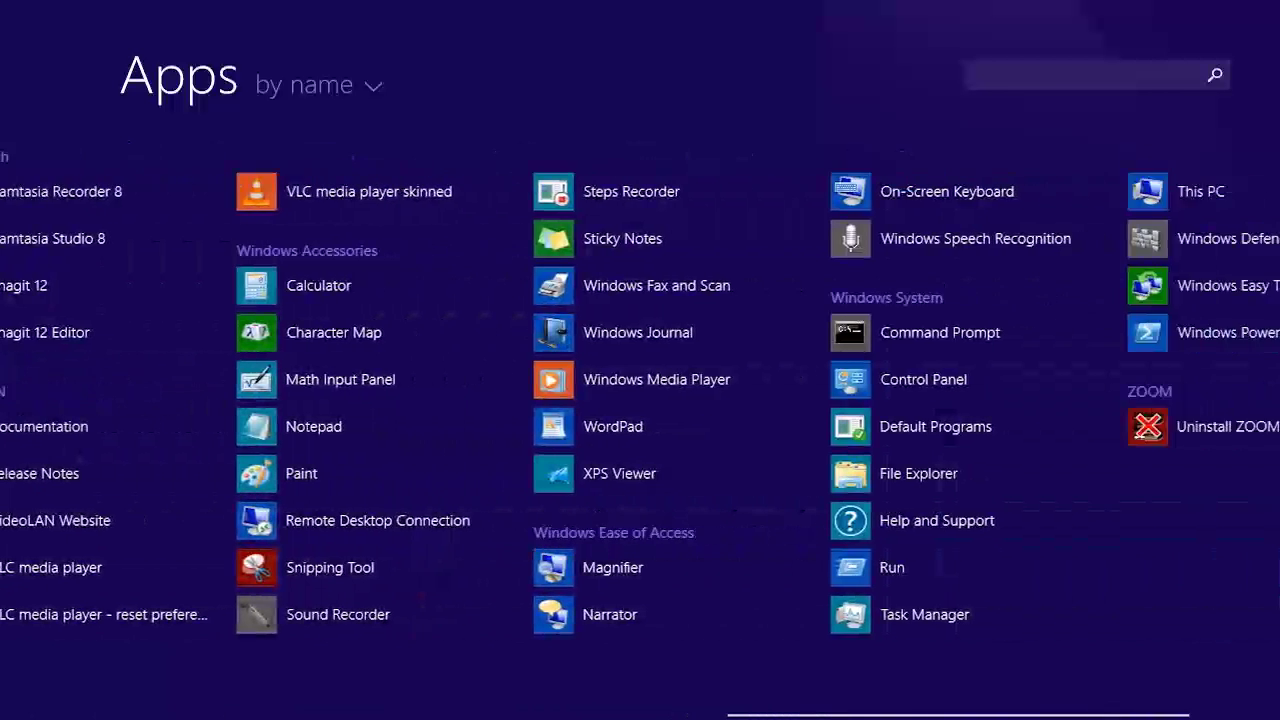
{"action": "key", "text": "super+z"}
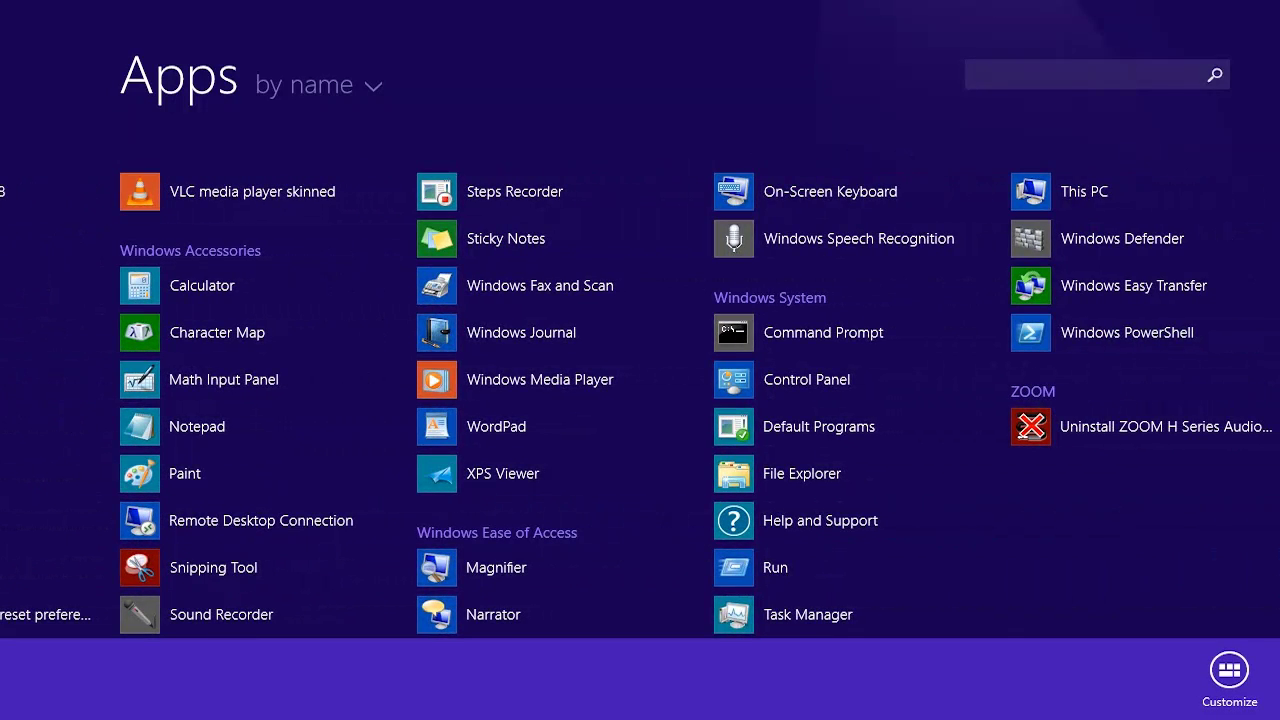
{"action": "key", "text": "super"}
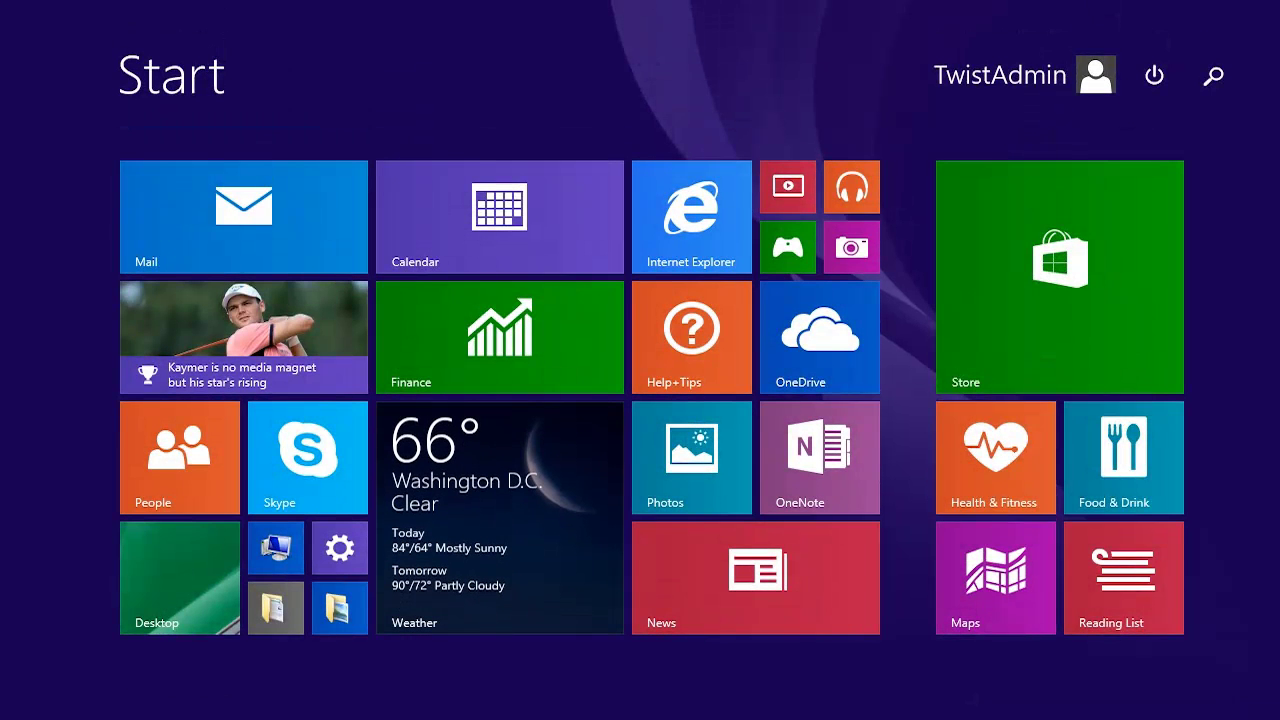
- Search for notepad, pin the Notepad app to Start, and close the search
{"action": "type", "text": "notepad"}
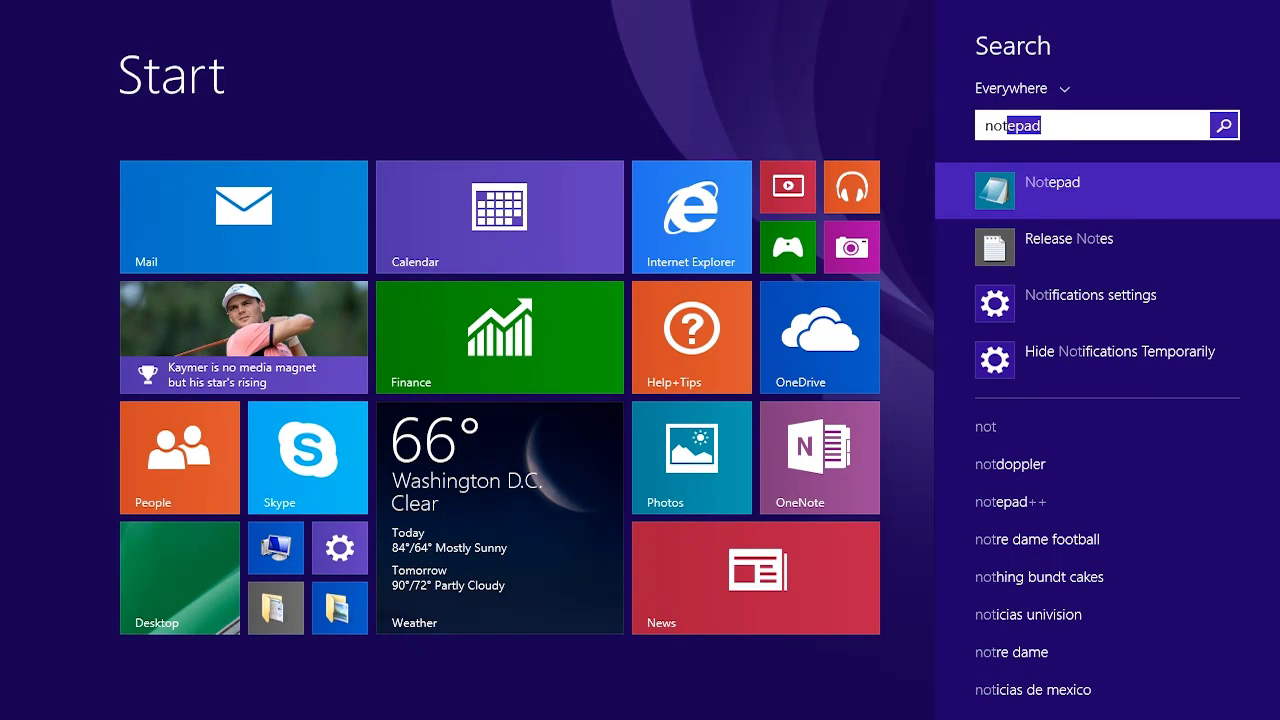
{"action": "key", "text": "Return"}
{"action": "key", "text": "shift+F10"}
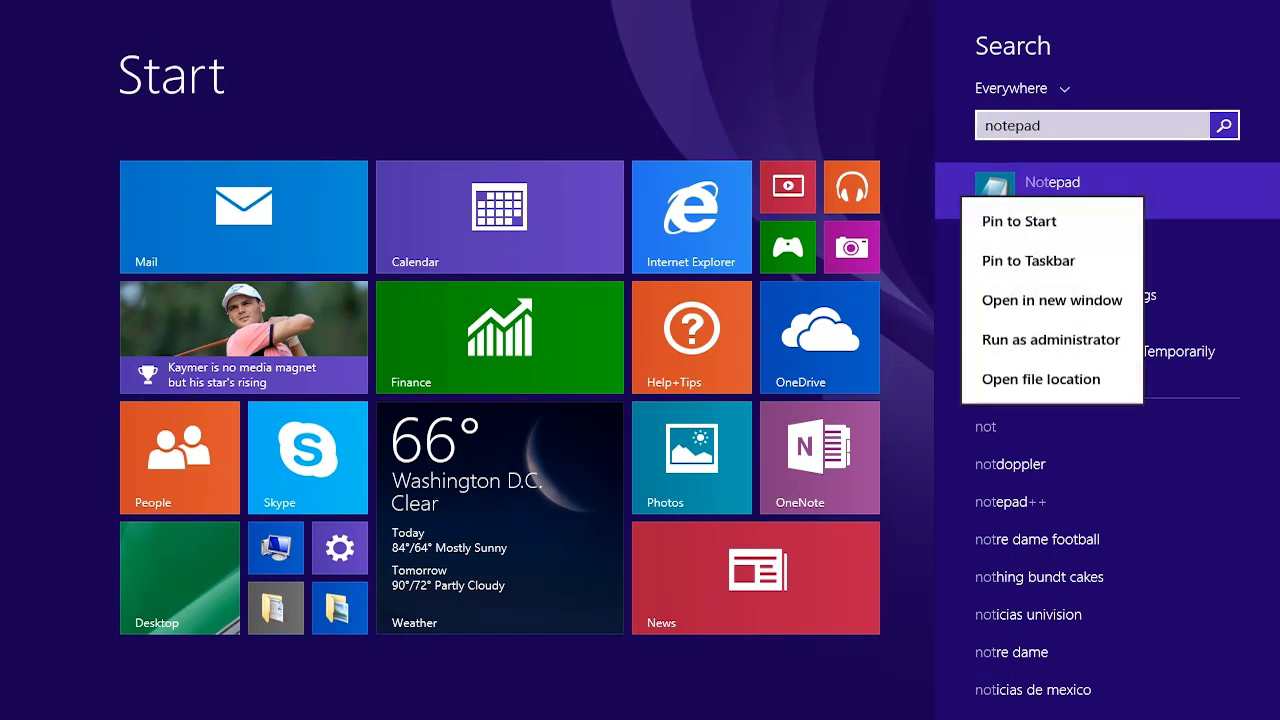
{"action": "key", "text": "Down"}
{"action": "key", "text": "Escape"}
{"action": "key", "text": "Escape"}
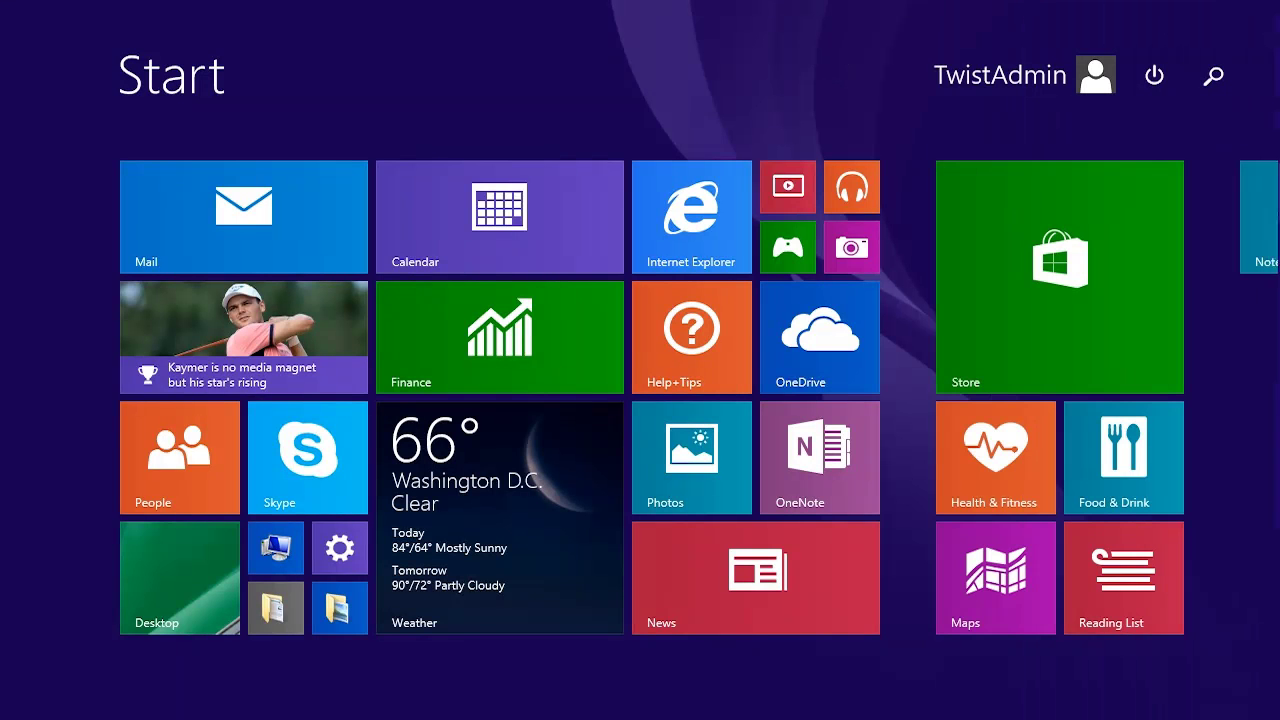
- Move the Notepad tile into the first group above Mail, and reposition it beside Skype beneath the Finance tile
{"action": "scroll", "coordinate": [640, 400], "scroll_direction": "down", "scroll_amount": 2}
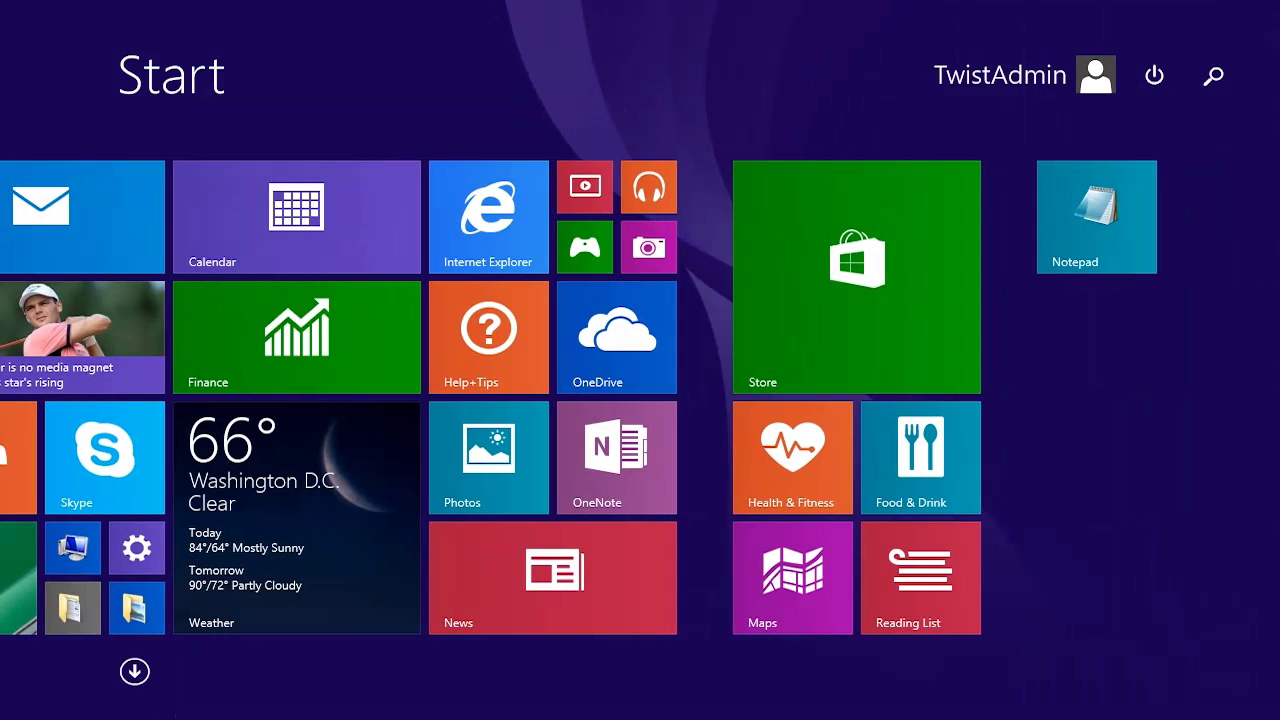
{"action": "scroll", "coordinate": [640, 400], "scroll_direction": "up", "scroll_amount": 2}
{"action": "scroll", "coordinate": [640, 400], "scroll_direction": "down", "scroll_amount": 2}
{"action": "scroll", "coordinate": [640, 400], "scroll_direction": "up", "scroll_amount": 2}
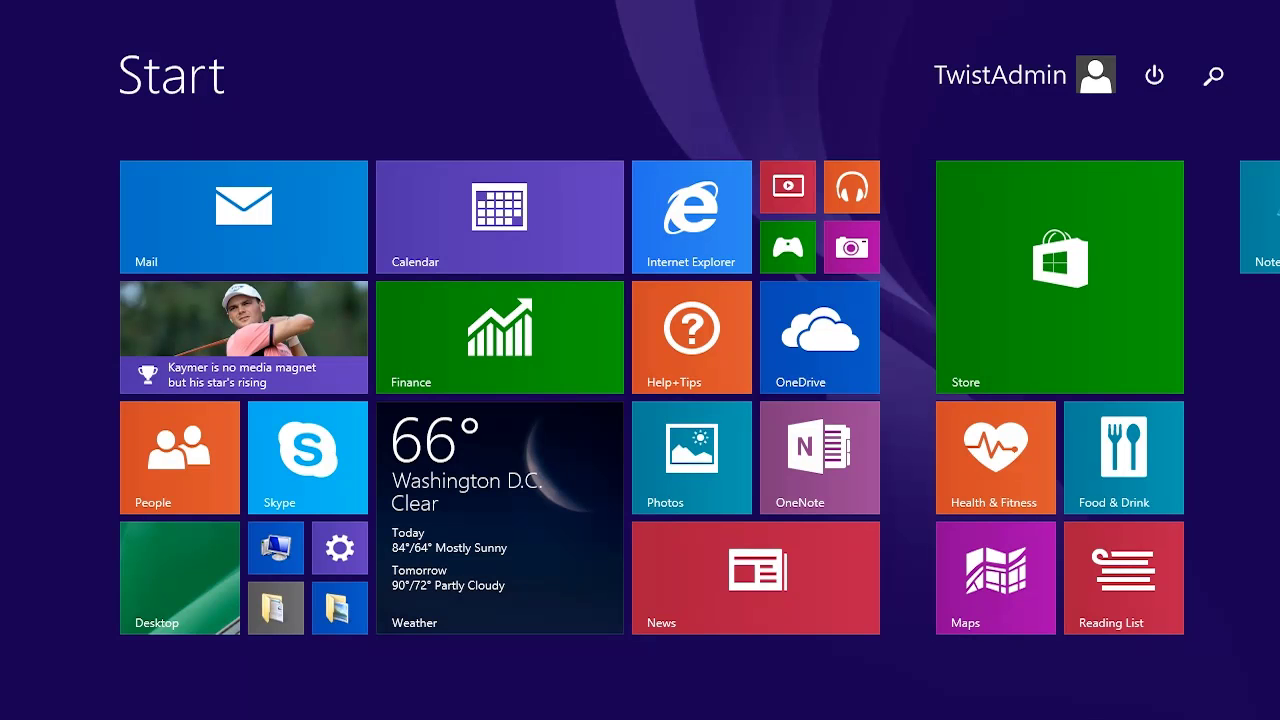
{"action": "scroll", "coordinate": [640, 400], "scroll_direction": "down", "scroll_amount": 2}
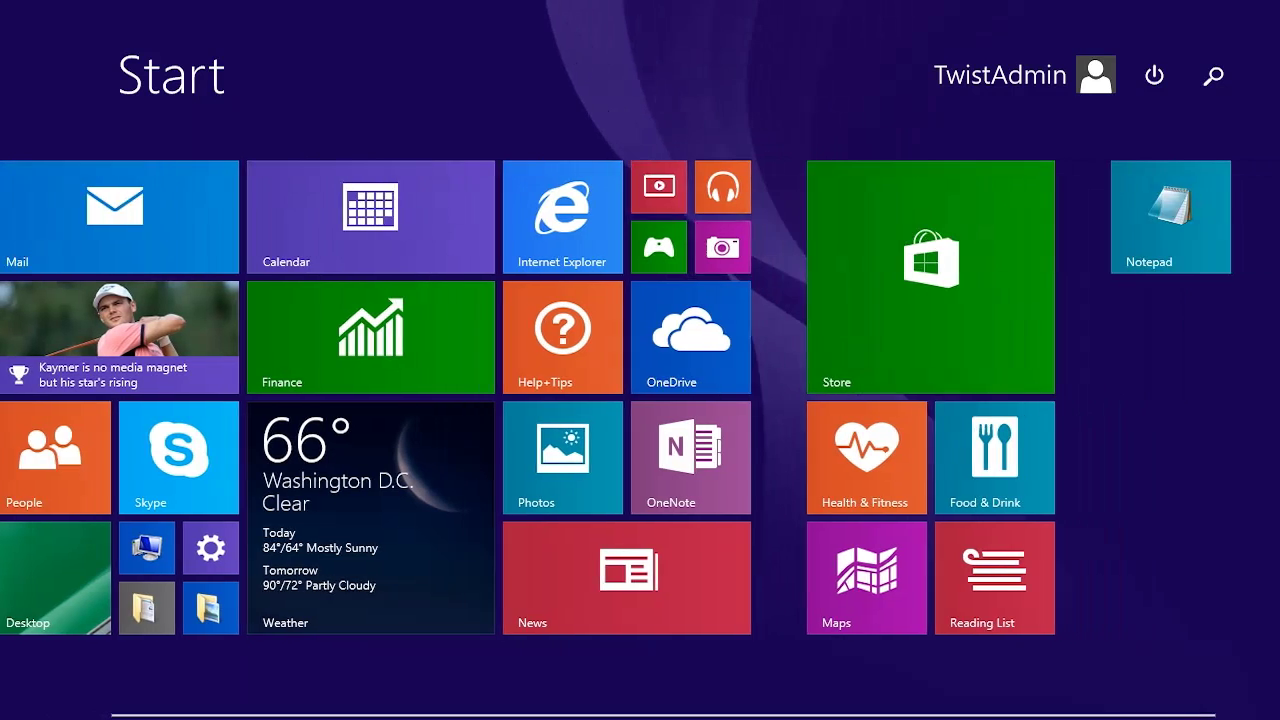
{"action": "left_click_drag", "start_coordinate": [1170, 215], "coordinate": [70, 230]}
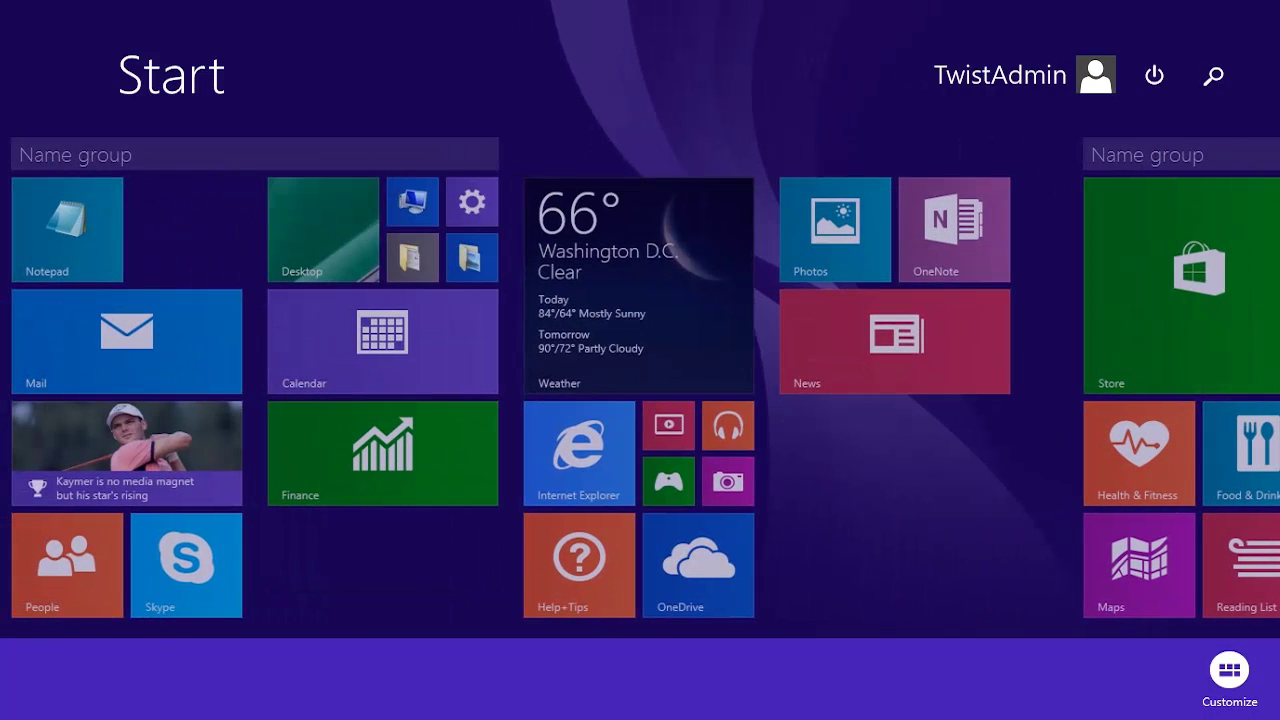
{"action": "left_click", "coordinate": [284, 8]}
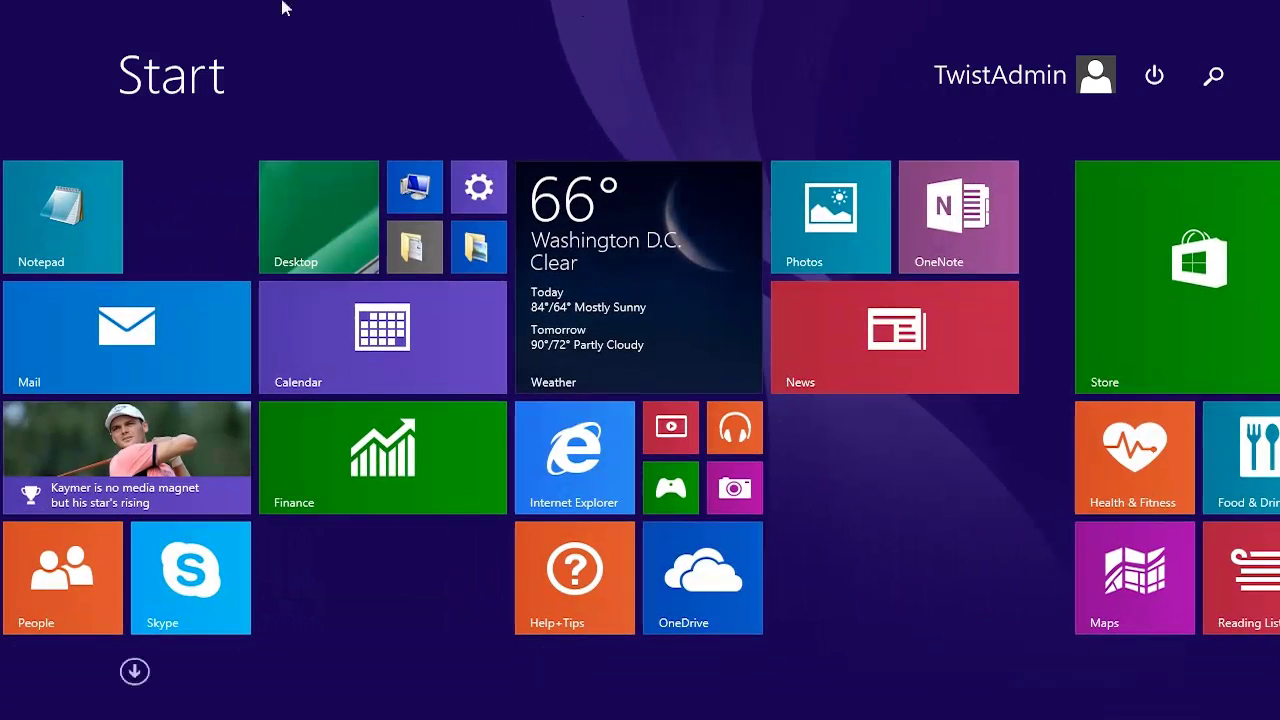
{"action": "left_click", "coordinate": [111, 226]}
{"action": "left_click_drag", "start_coordinate": [110, 222], "coordinate": [403, 460]}
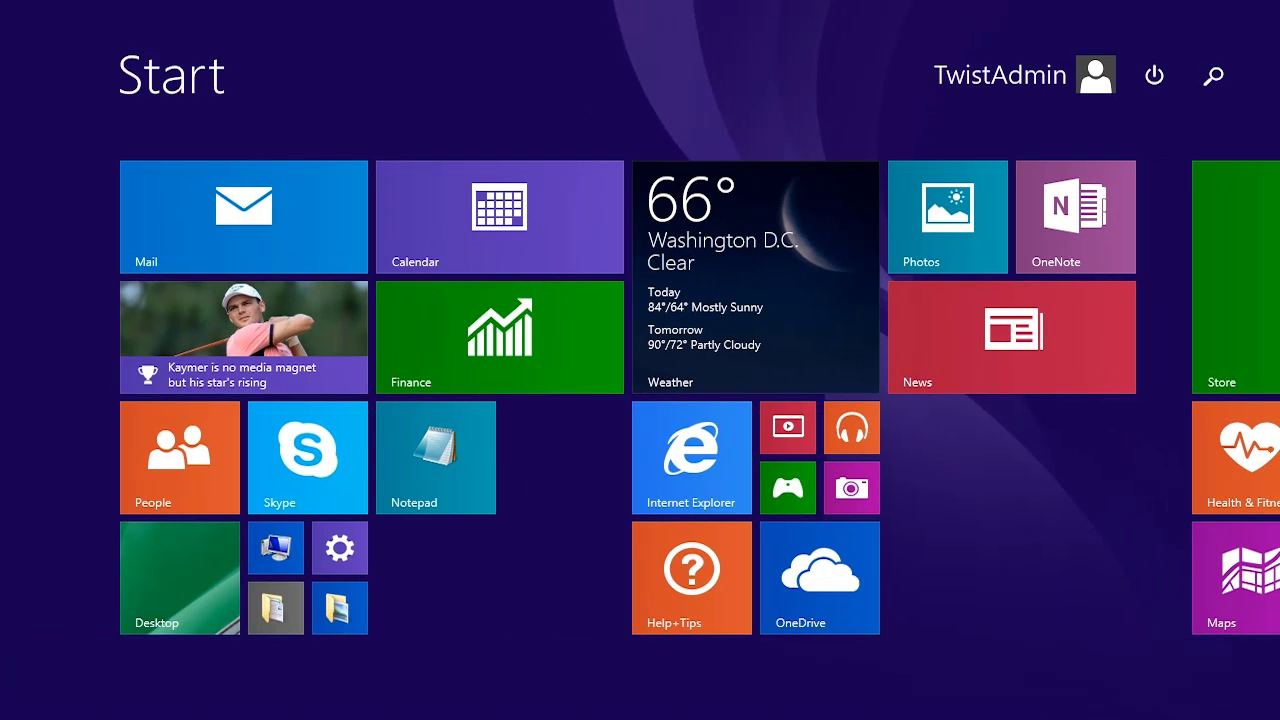
- Unpin the Mail and Finance tiles from the Start screen
{"action": "right_click", "coordinate": [202, 233]}
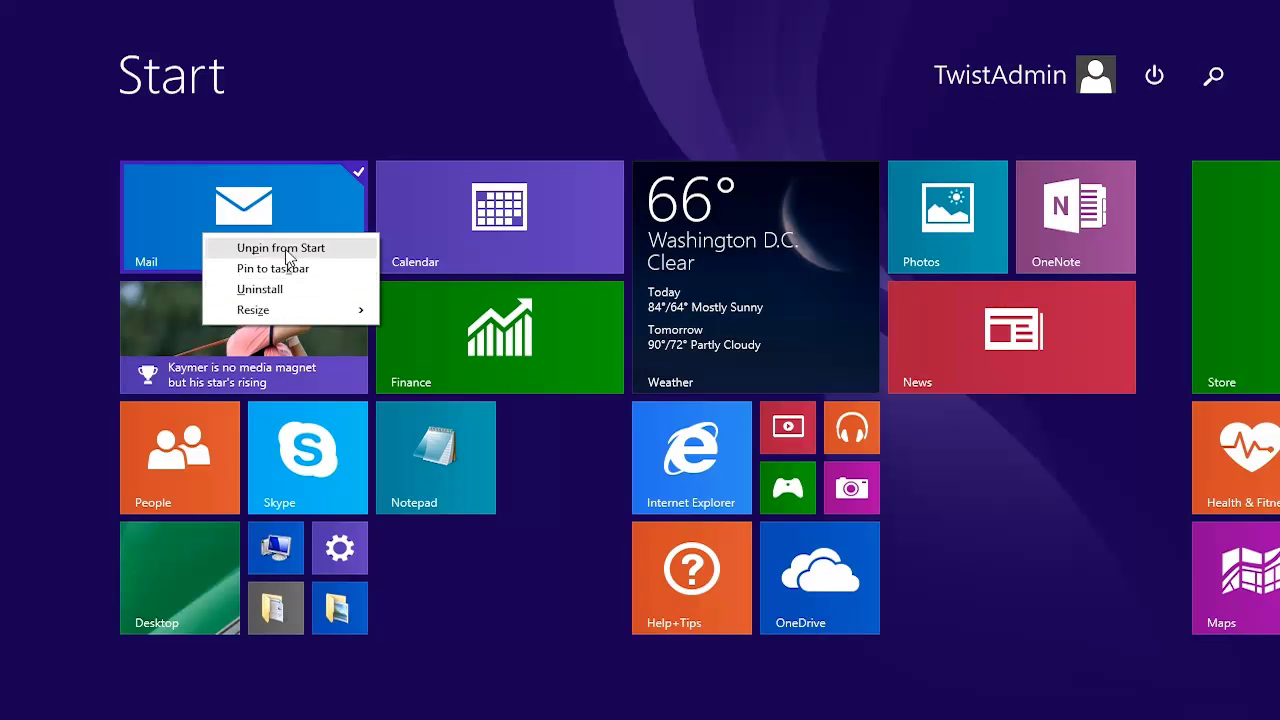
{"action": "left_click", "coordinate": [288, 257]}
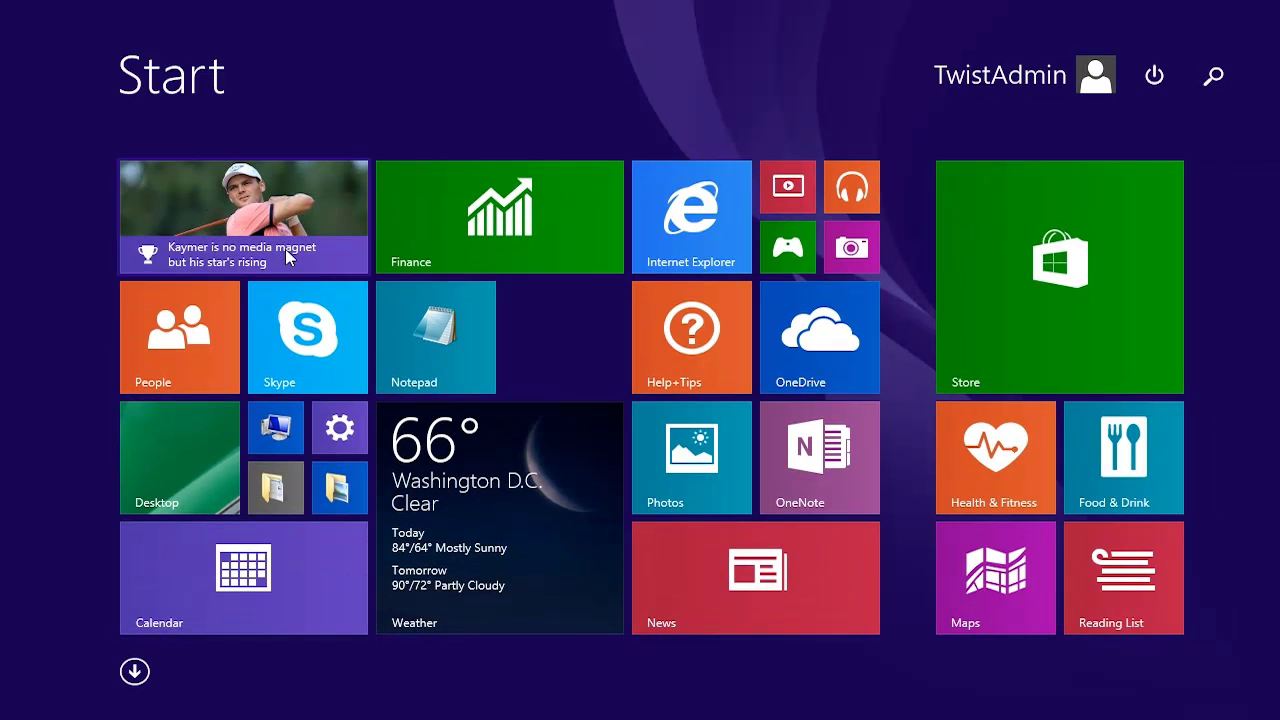
{"action": "right_click", "coordinate": [586, 217]}
{"action": "left_click", "coordinate": [638, 232]}
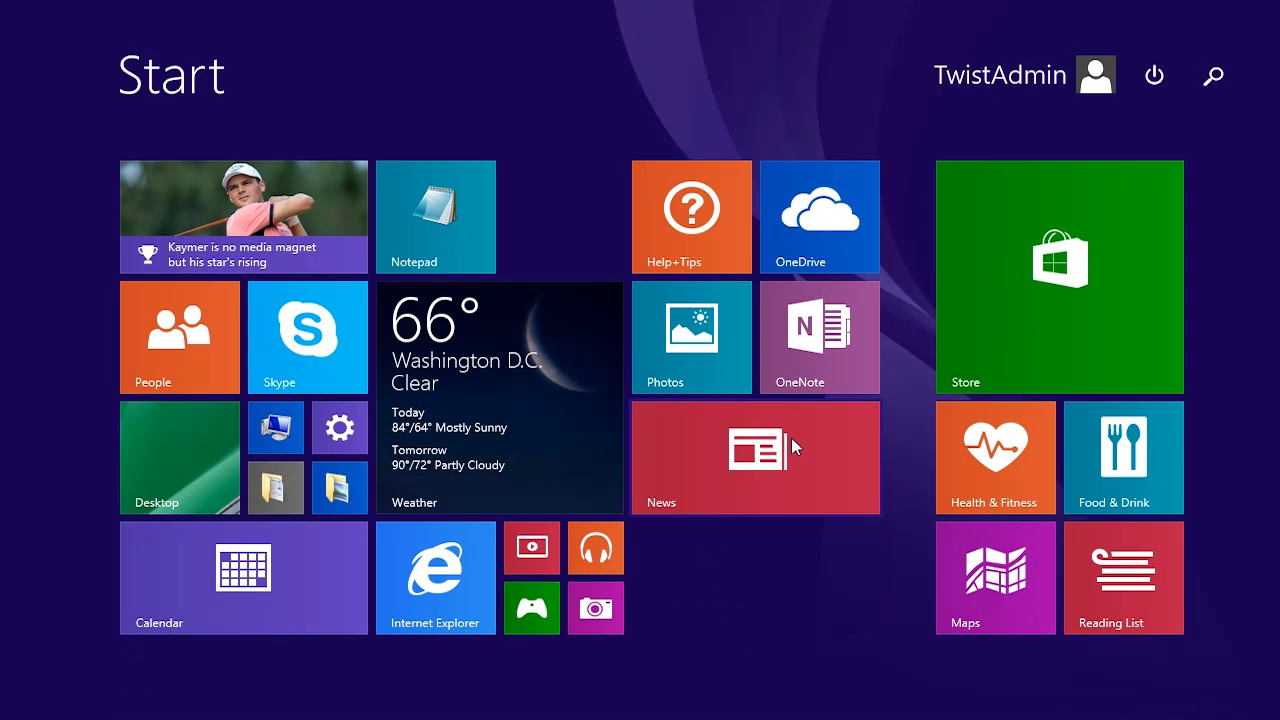
- Resize the Weather tile to Wide and set it back to Large
{"action": "right_click", "coordinate": [559, 416]}
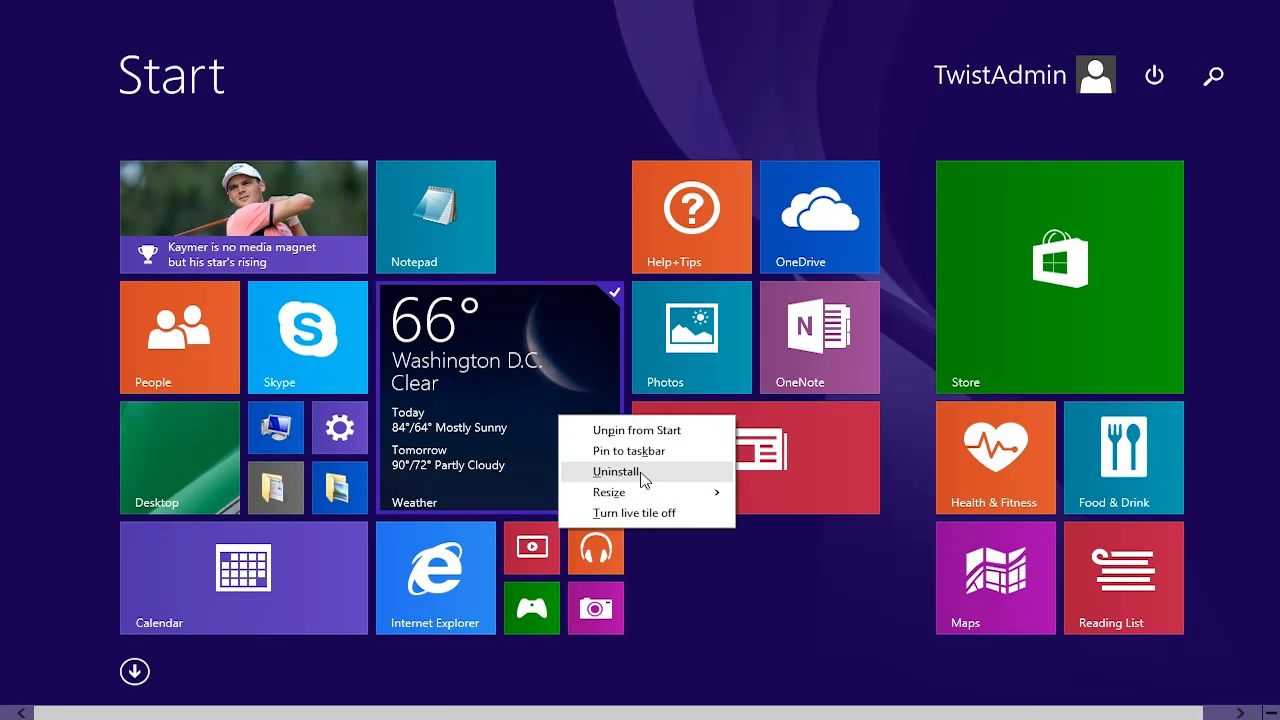
{"action": "mouse_move", "coordinate": [643, 492]}
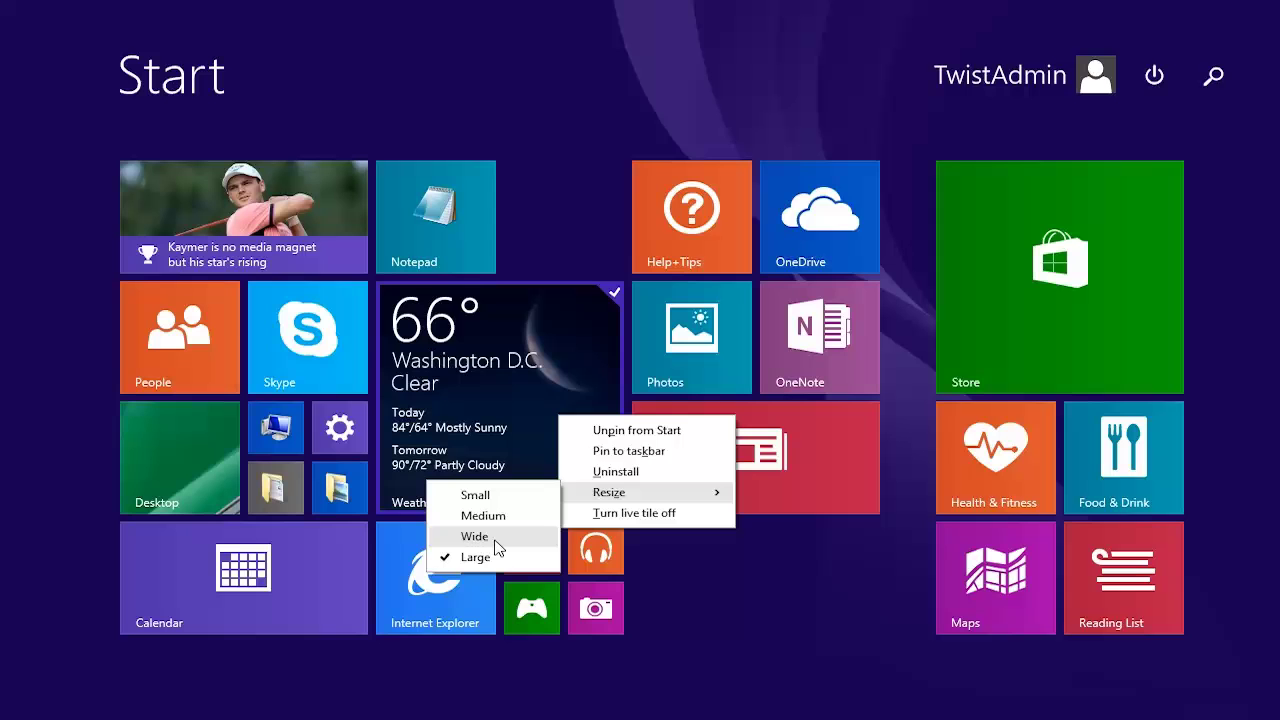
{"action": "left_click", "coordinate": [494, 538]}
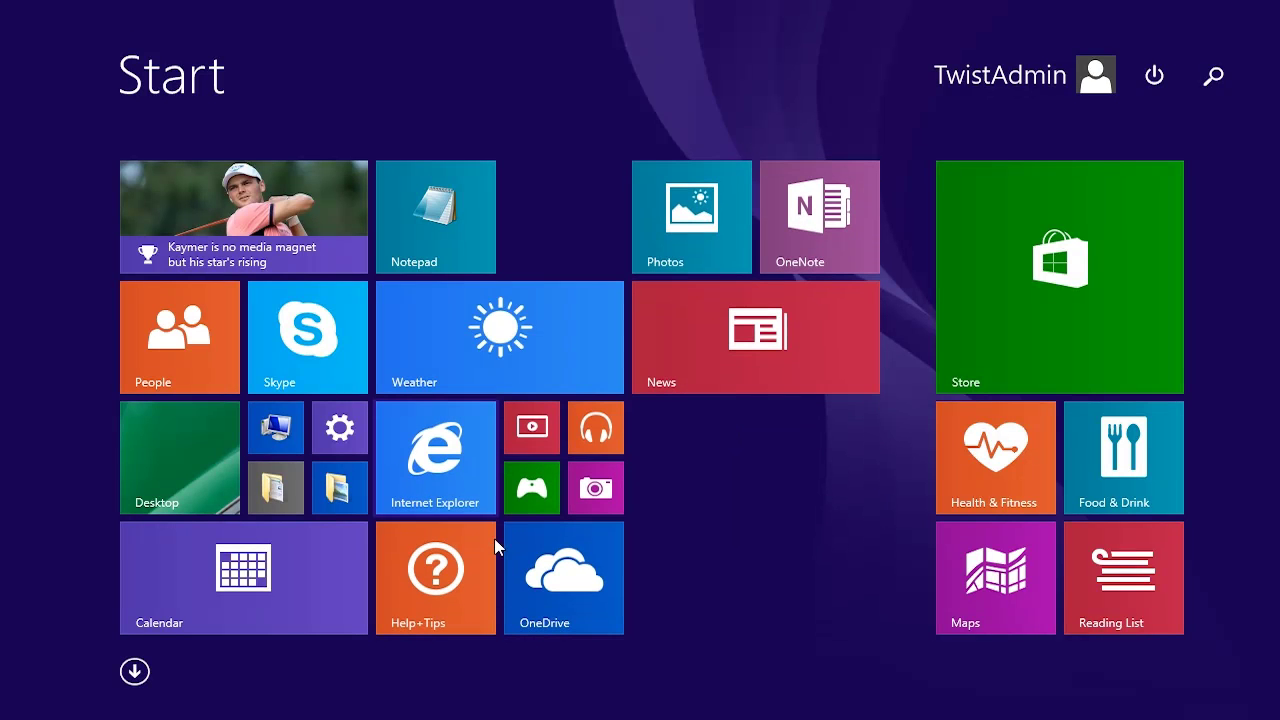
{"action": "right_click", "coordinate": [545, 374]}
{"action": "mouse_move", "coordinate": [596, 451]}
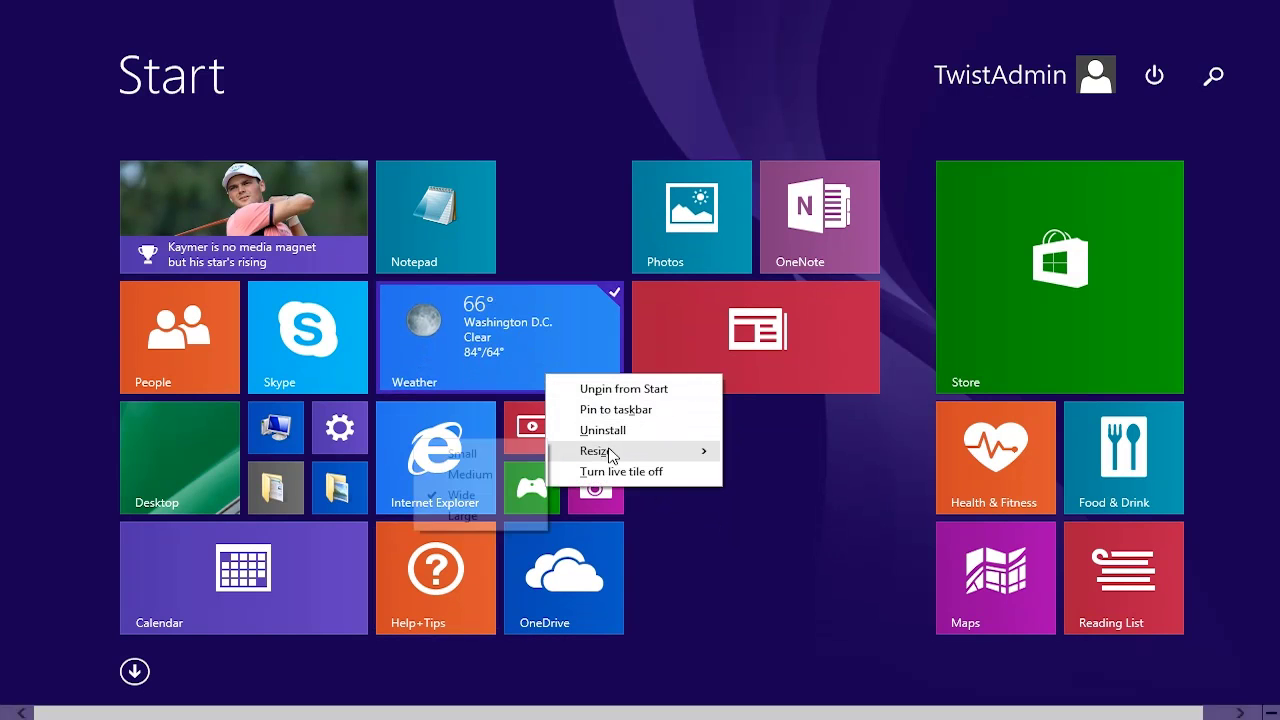
{"action": "left_click", "coordinate": [485, 513]}
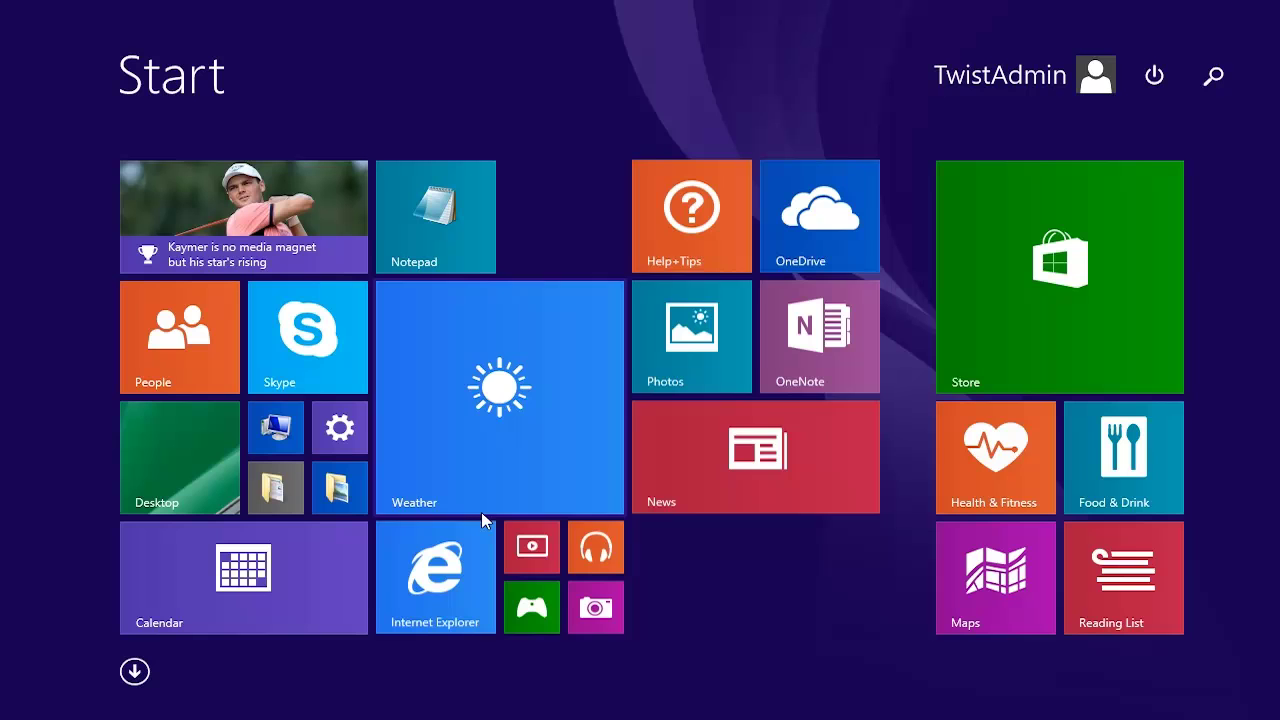
- Resize the Notepad tile to Small
{"action": "right_click", "coordinate": [464, 256]}
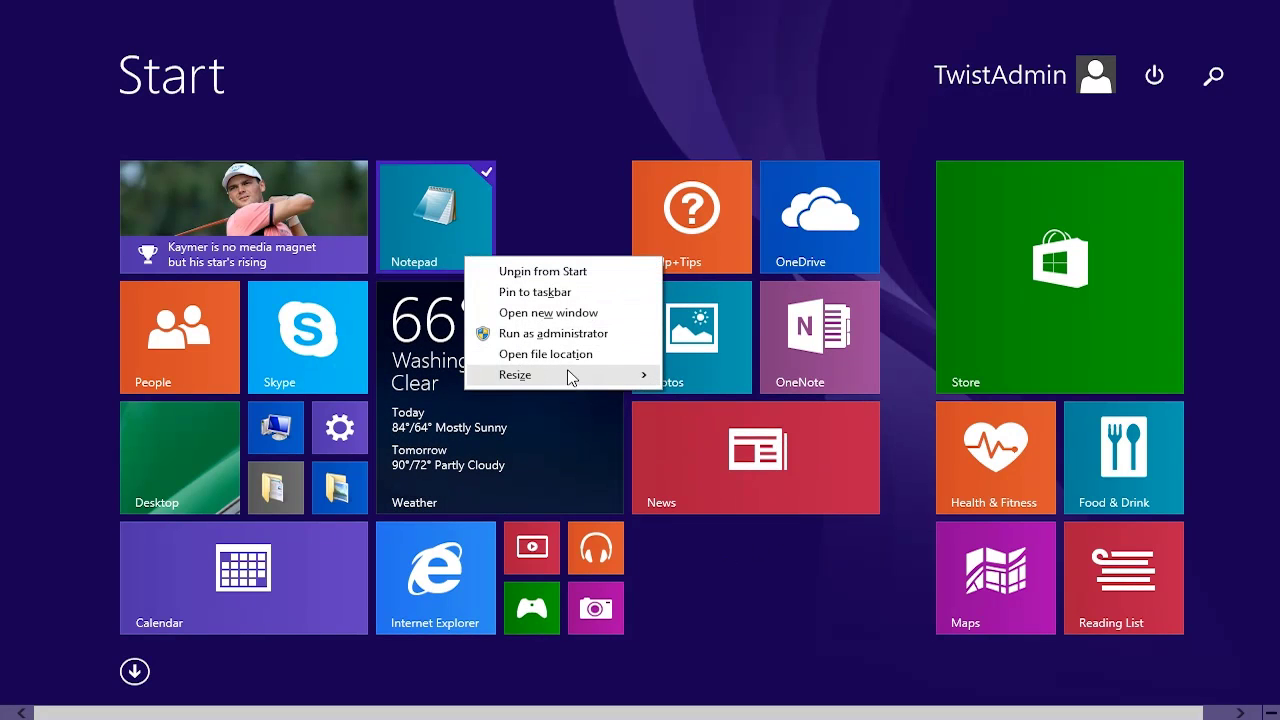
{"action": "mouse_move", "coordinate": [568, 374]}
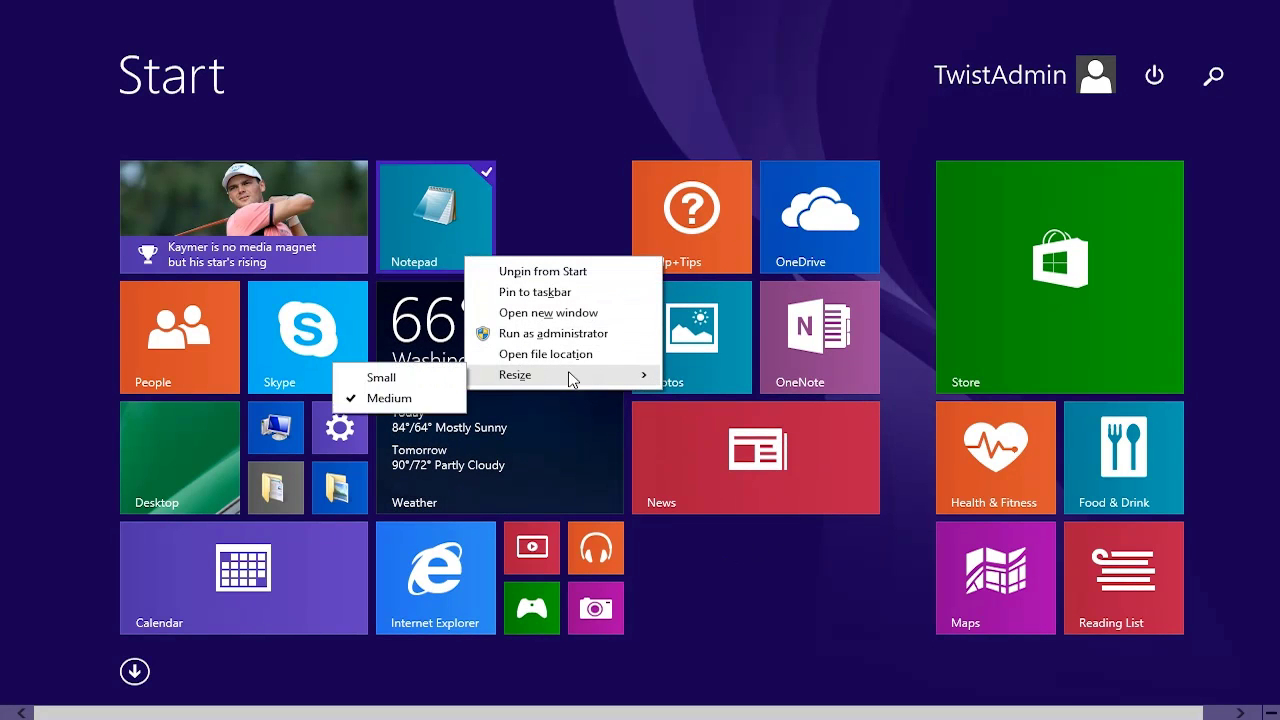
{"action": "left_click", "coordinate": [443, 376]}
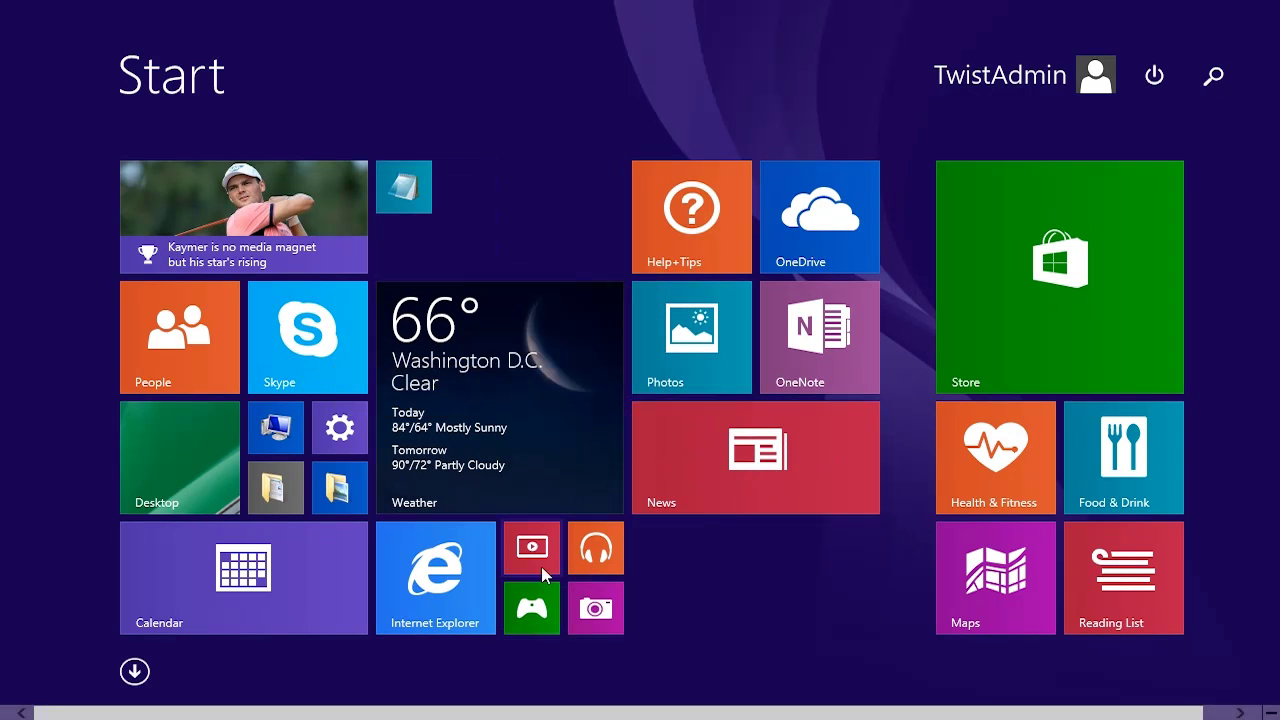
- Arrange the small Video, Music and Camera tiles in a two-by-two block with Notepad above the Weather tile
{"action": "left_click_drag", "start_coordinate": [538, 566], "coordinate": [477, 218]}
{"action": "left_click_drag", "start_coordinate": [556, 547], "coordinate": [427, 265]}
{"action": "left_click_drag", "start_coordinate": [572, 527], "coordinate": [470, 262]}
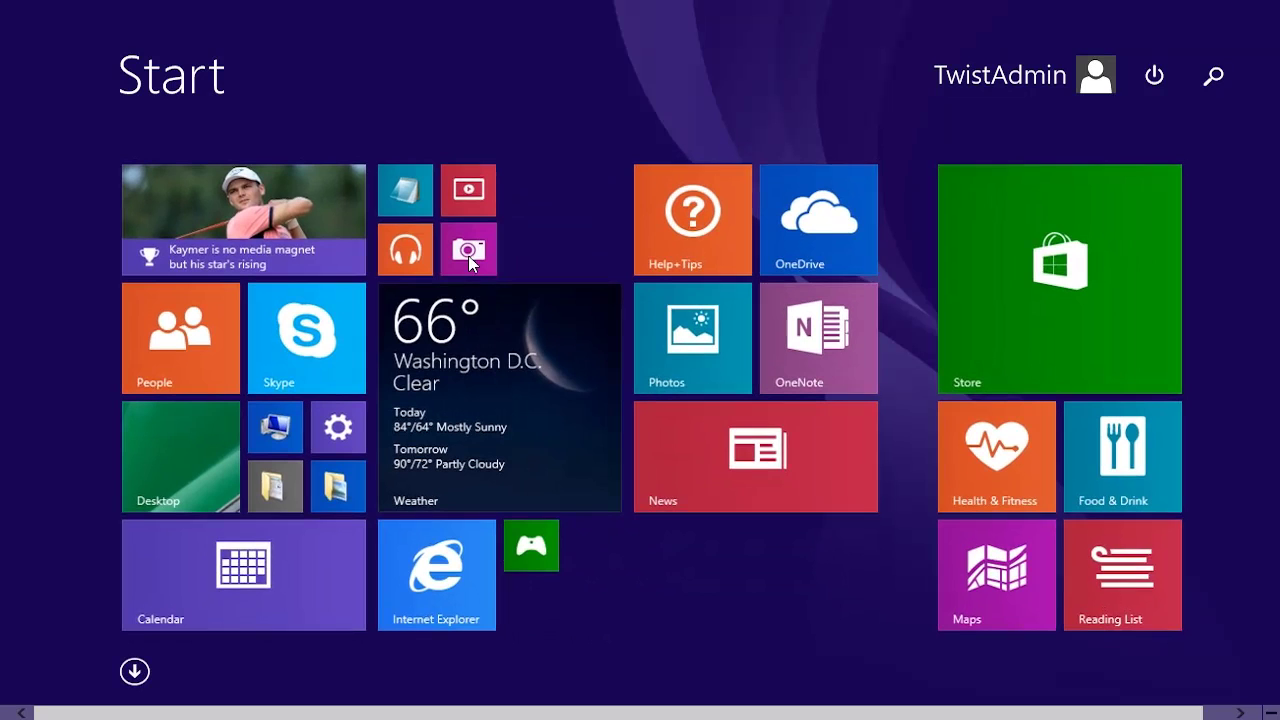
- Unpin the small Games tile and move the OneNote tile into the gap beside the small-tile block above Weather
{"action": "right_click", "coordinate": [550, 571]}
{"action": "mouse_move", "coordinate": [641, 535]}
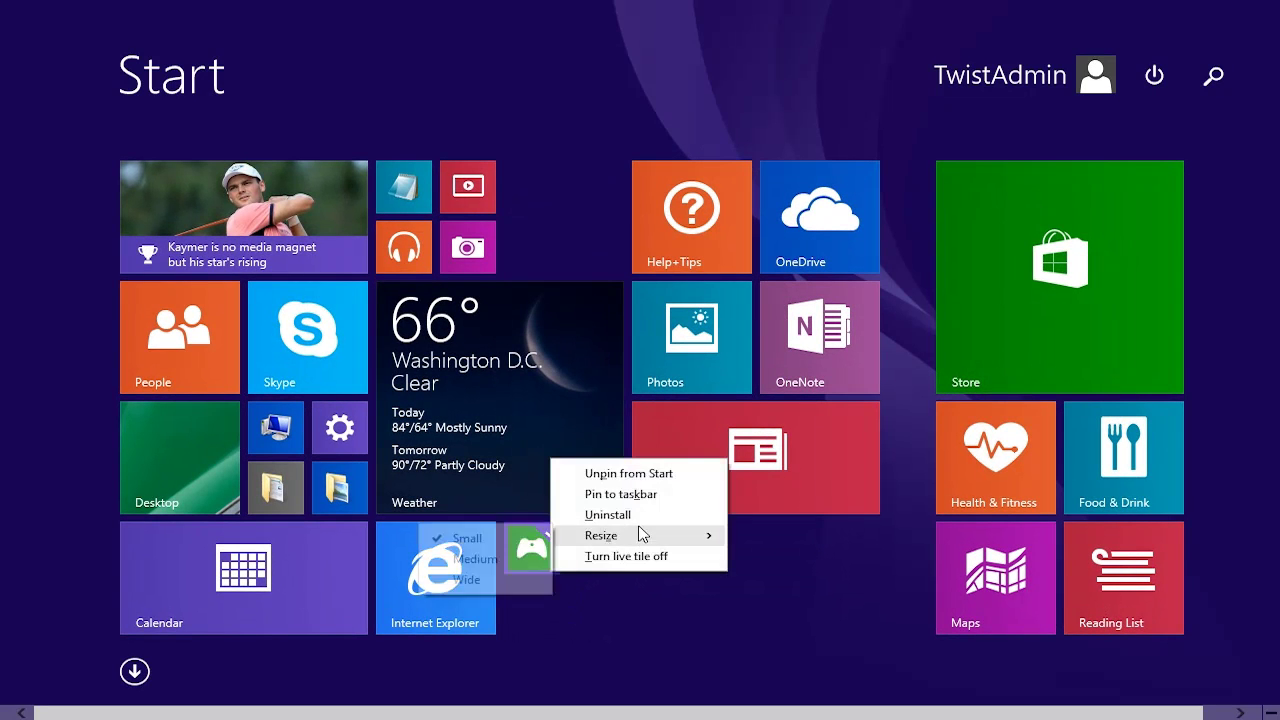
{"action": "left_click", "coordinate": [650, 473]}
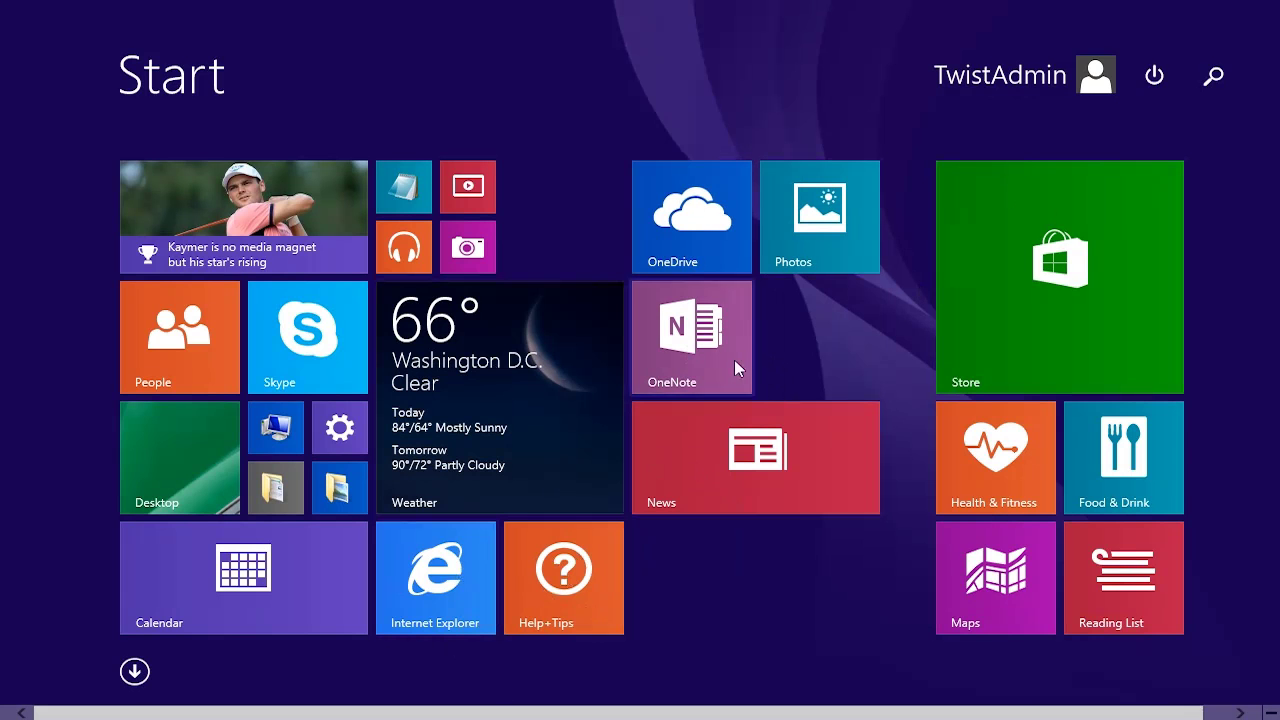
{"action": "left_click_drag", "start_coordinate": [732, 359], "coordinate": [601, 235]}
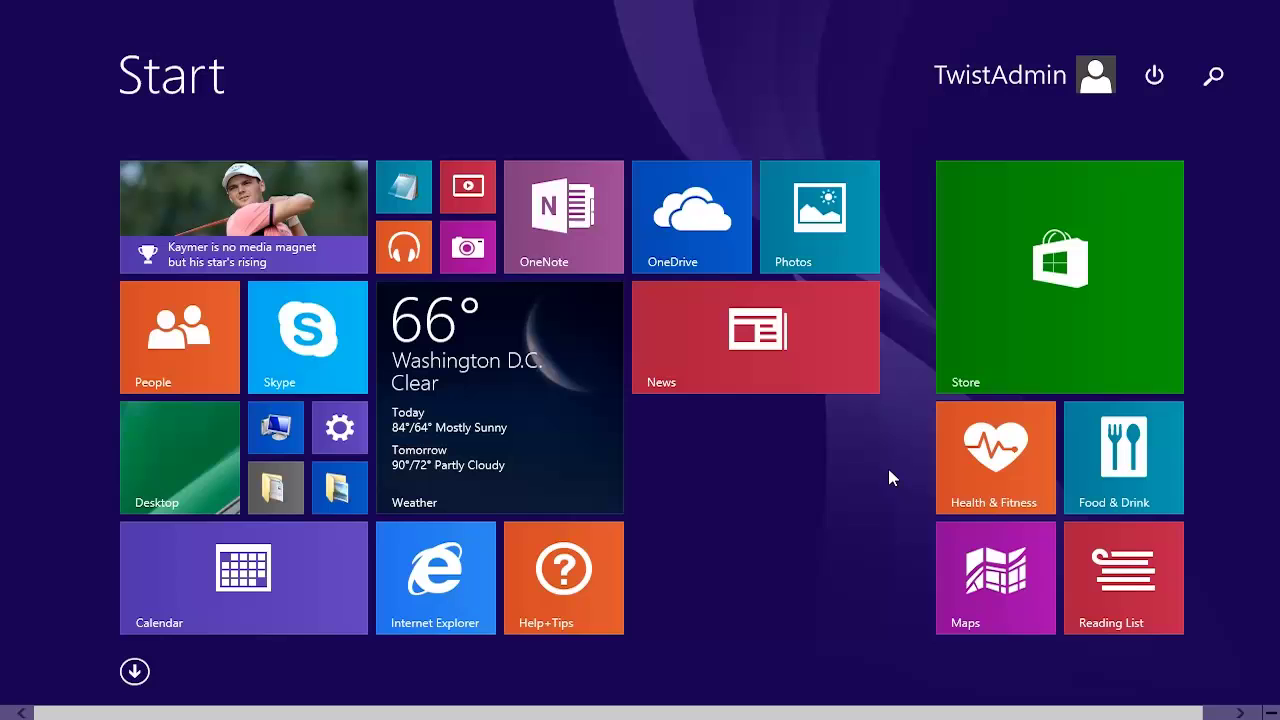
- Turn on group naming and name the first tile group "Important Stuff"
{"action": "right_click", "coordinate": [797, 516]}
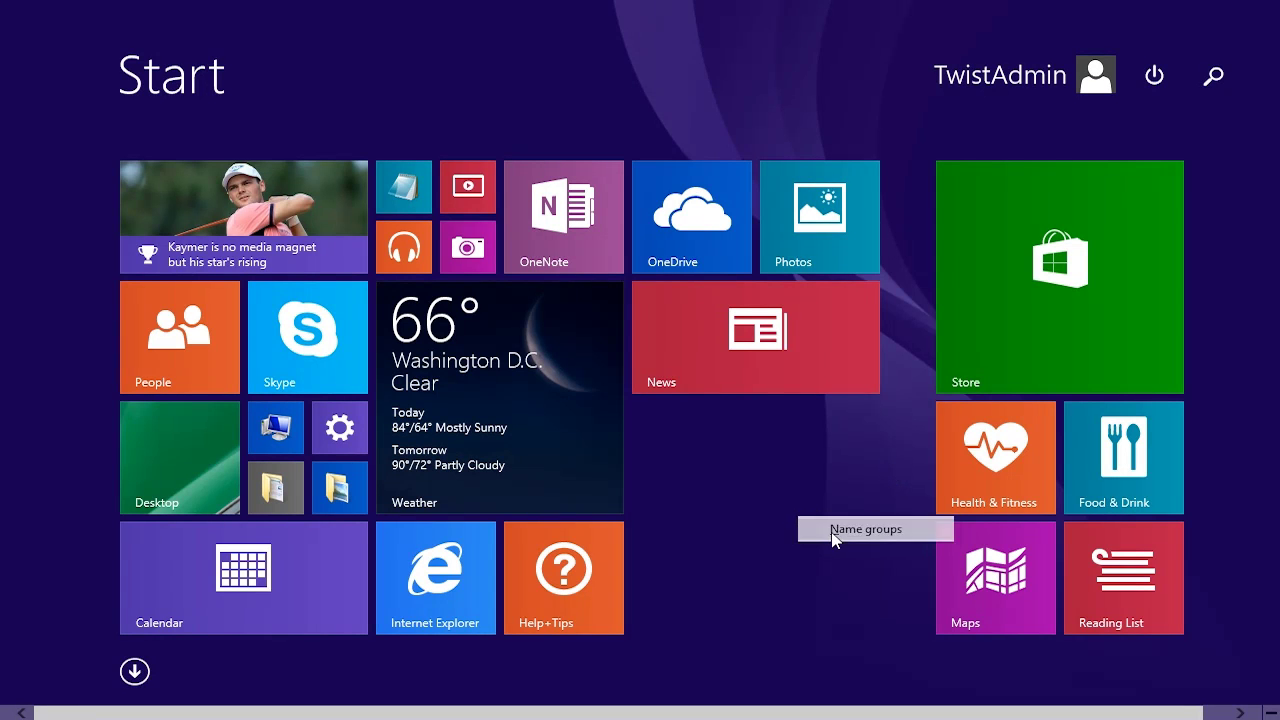
{"action": "left_click", "coordinate": [832, 531]}
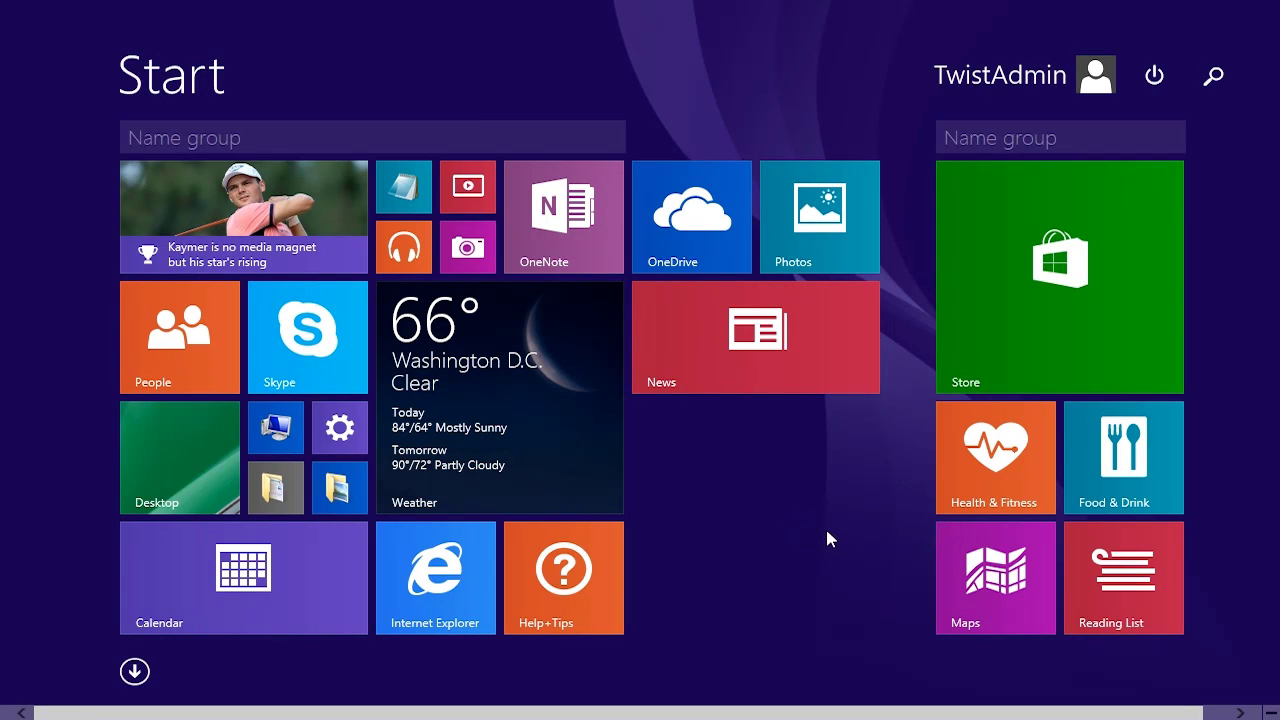
{"action": "left_click", "coordinate": [558, 137]}
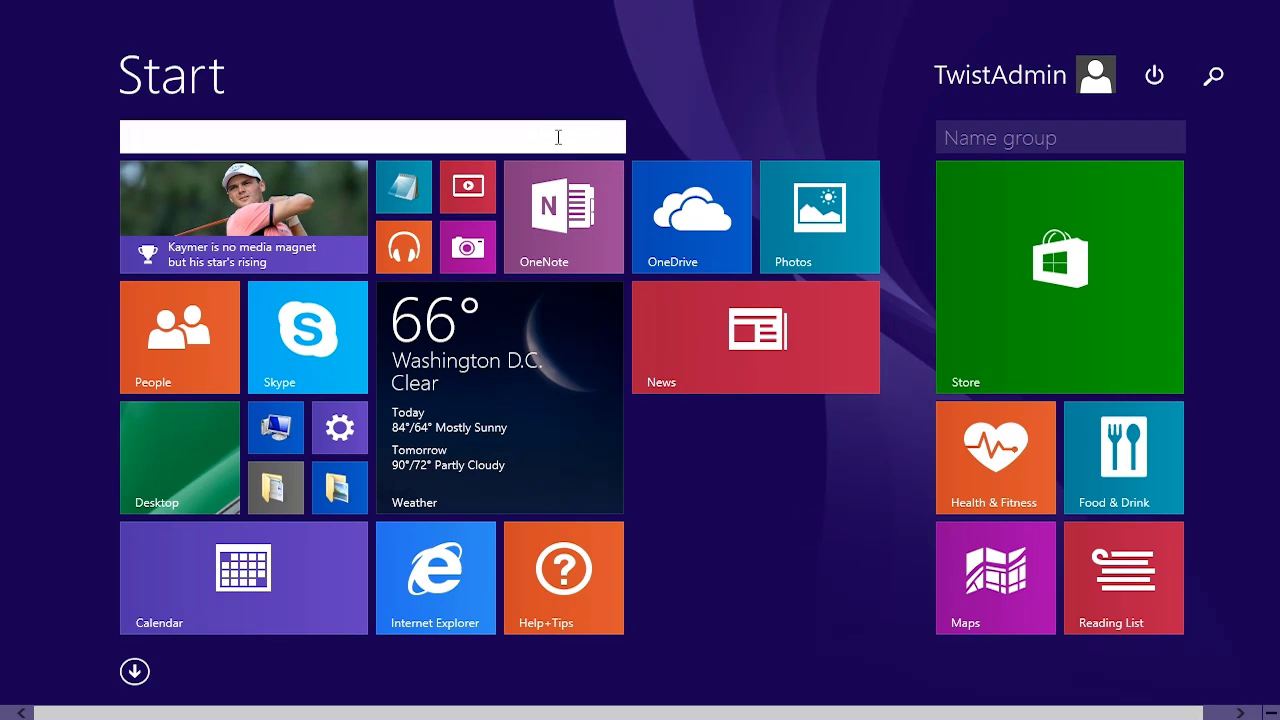
{"action": "type", "text": "Import"}
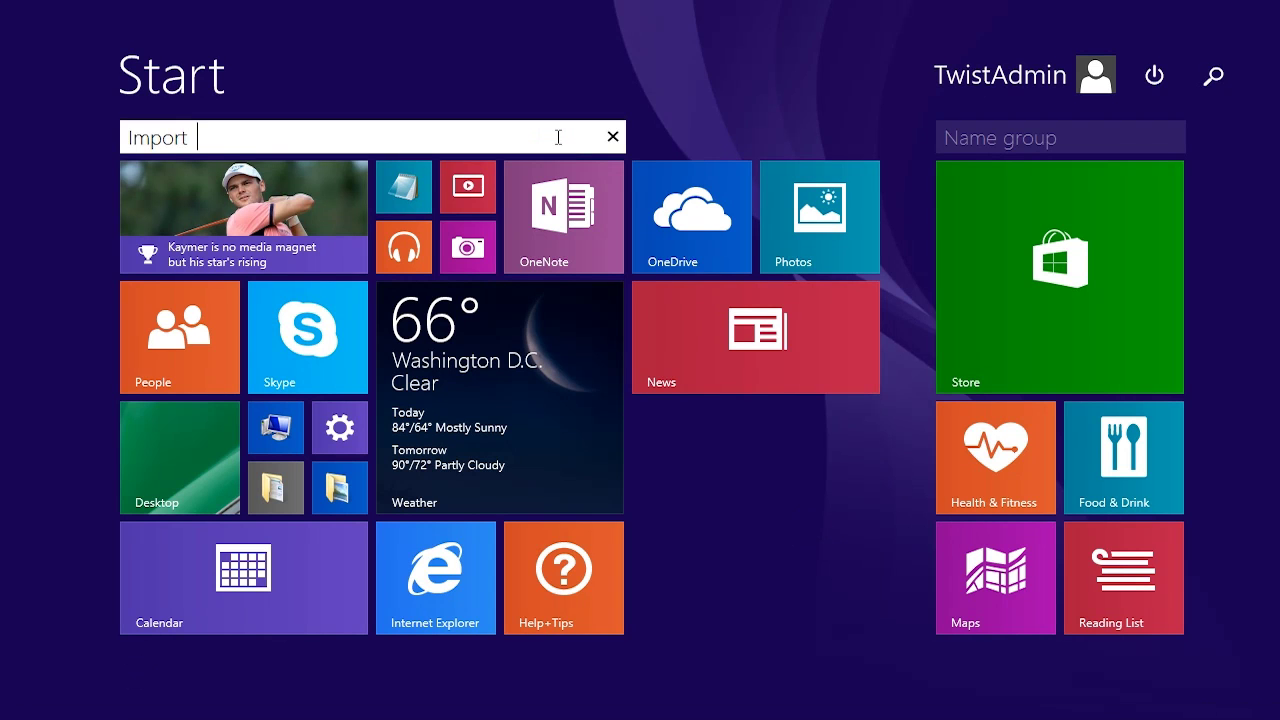
{"action": "type", "text": "ant Stuff"}
{"action": "key", "text": "Return"}
- Name the second tile group, the one containing Store, "Not so much" and leave group naming
{"action": "left_click", "coordinate": [995, 130]}
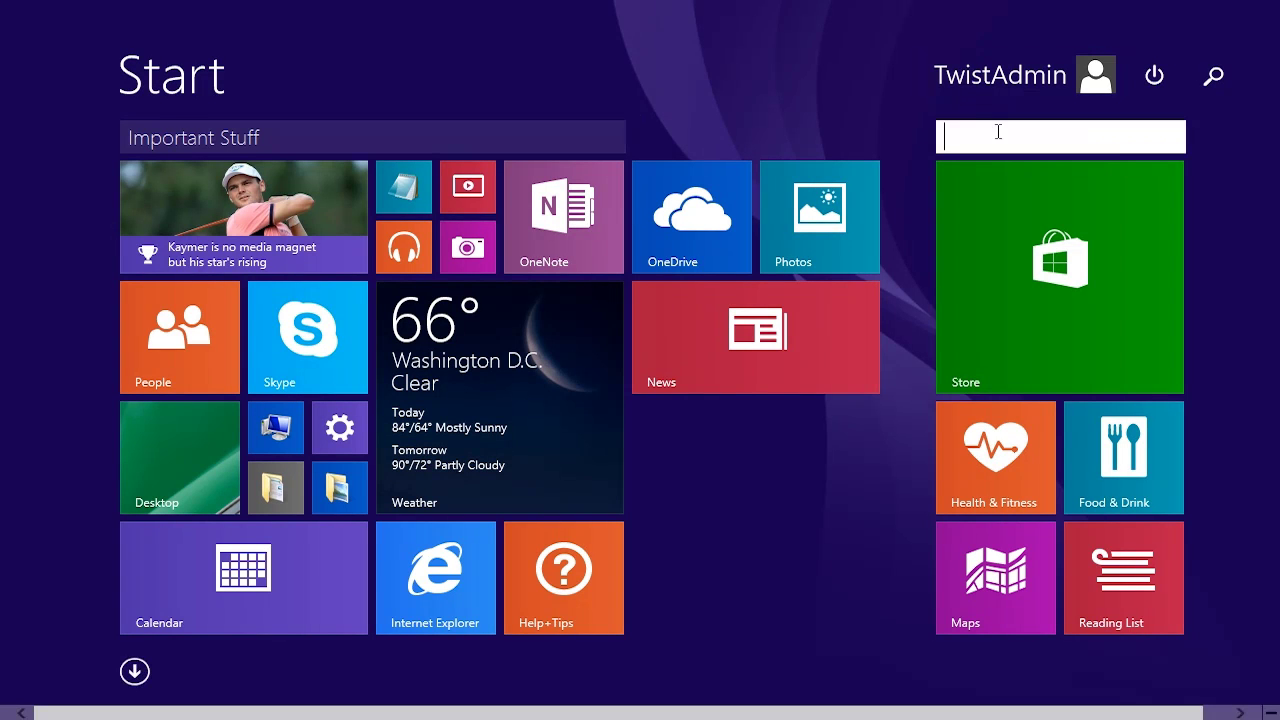
{"action": "type", "text": "Not so much"}
{"action": "key", "text": "Return"}
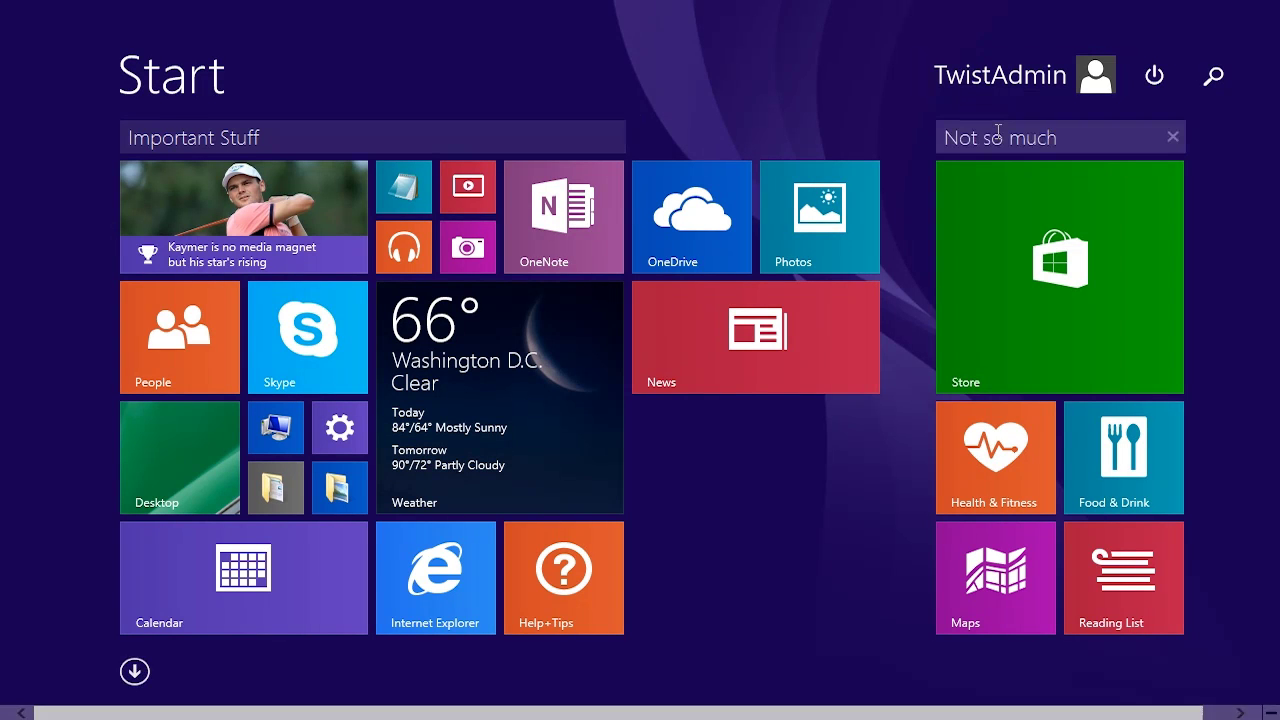
{"action": "left_click", "coordinate": [809, 513]}
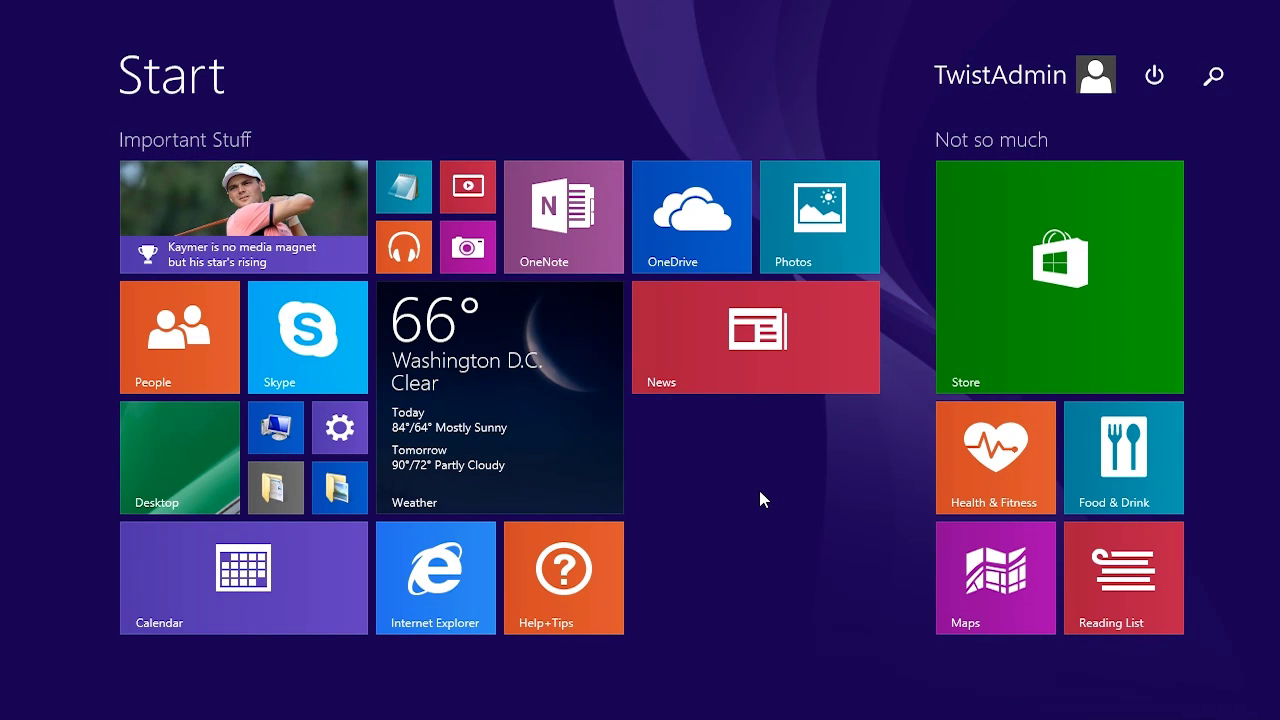
- Turn on the live tile for News in the Important Stuff group
{"action": "right_click", "coordinate": [310, 204]}
{"action": "left_click", "coordinate": [472, 96]}
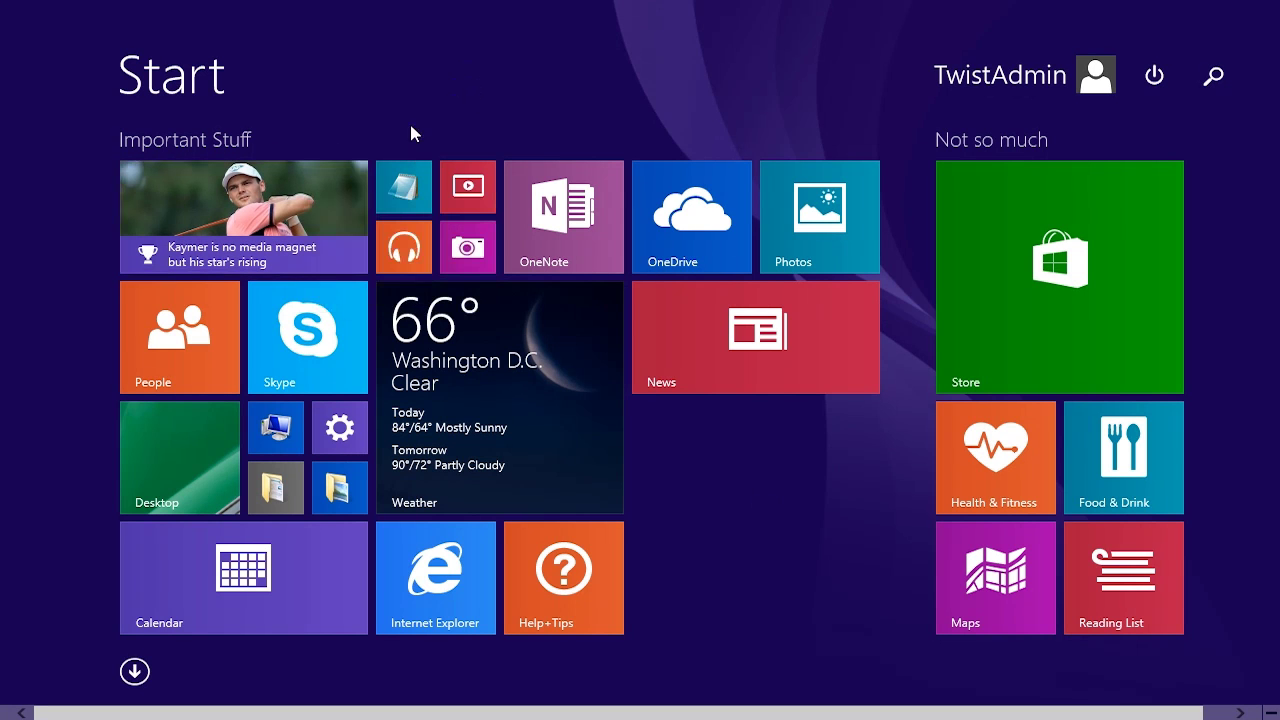
{"action": "right_click", "coordinate": [765, 370]}
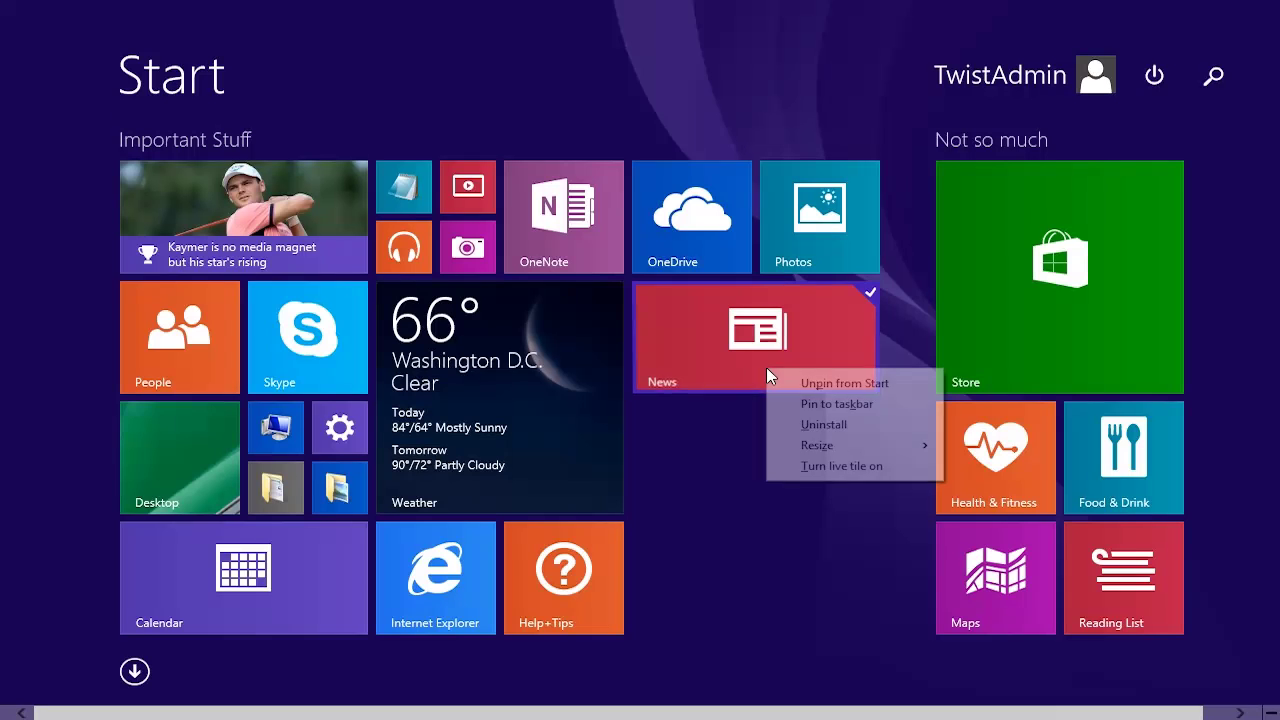
{"action": "left_click", "coordinate": [856, 466]}
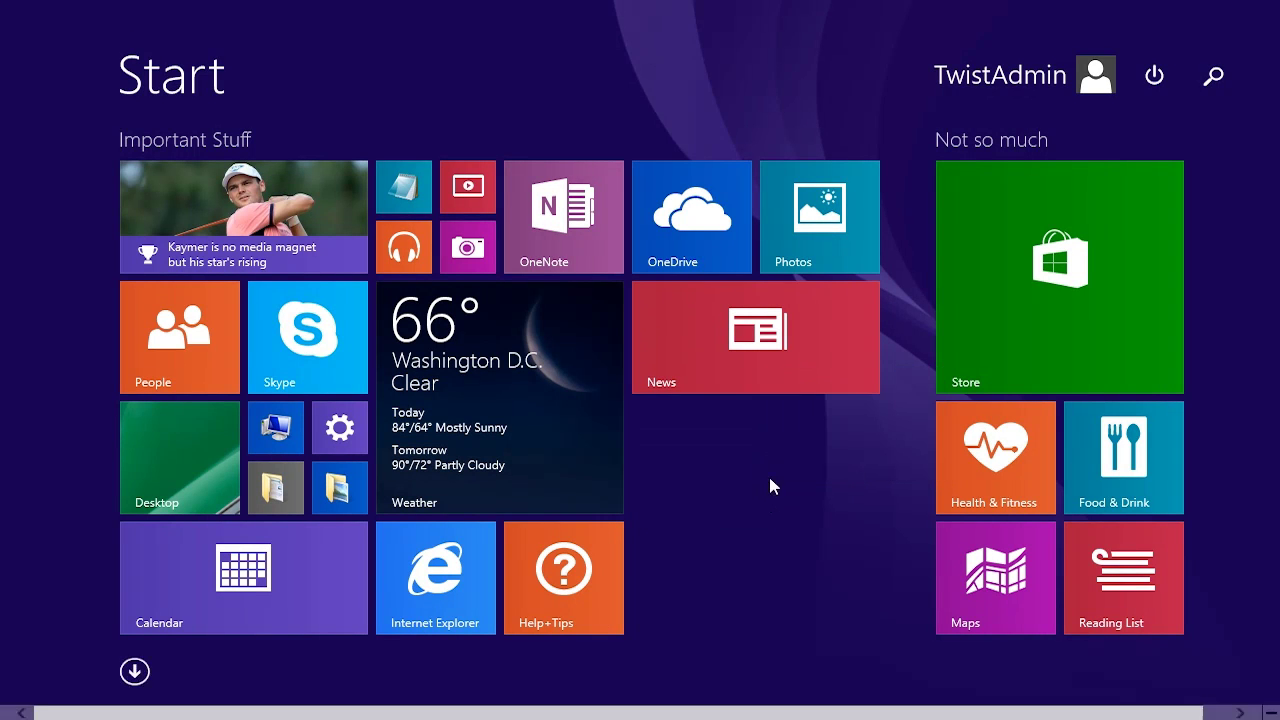
- Turn off the live tiles for News, Sports and Weather in the Important Stuff group
{"action": "right_click", "coordinate": [810, 306]}
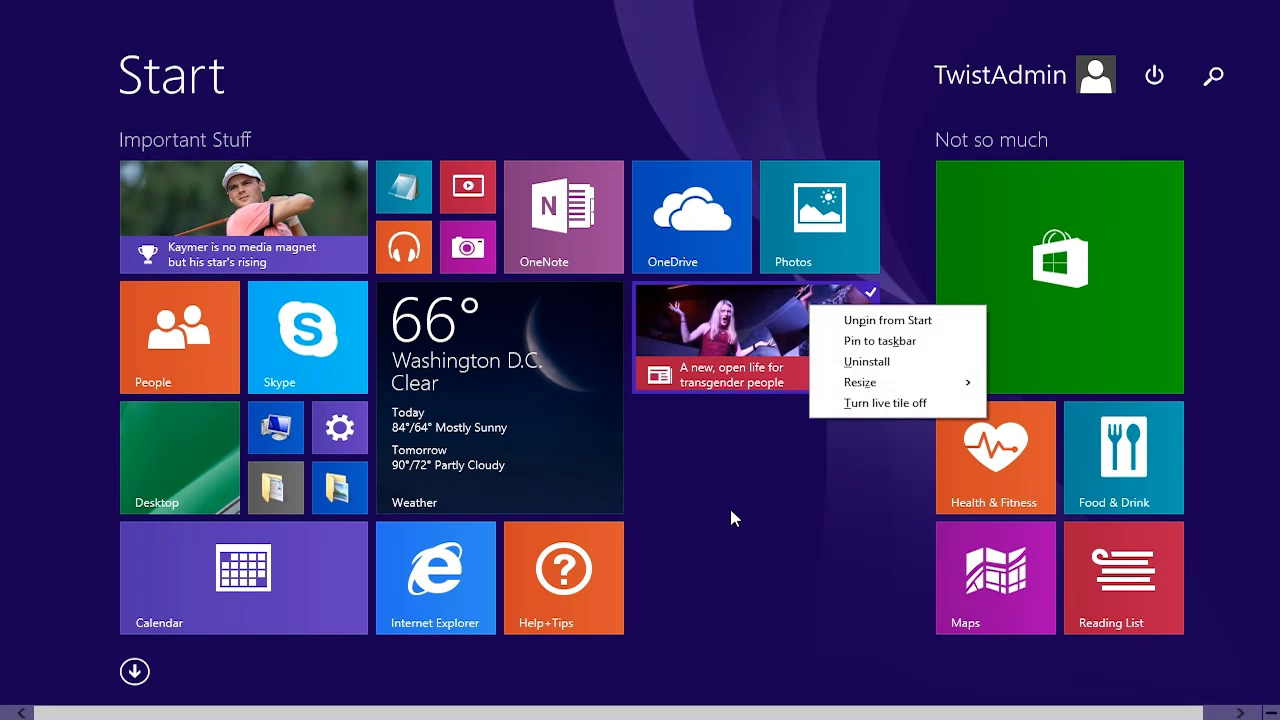
{"action": "left_click", "coordinate": [726, 513]}
{"action": "right_click", "coordinate": [776, 303]}
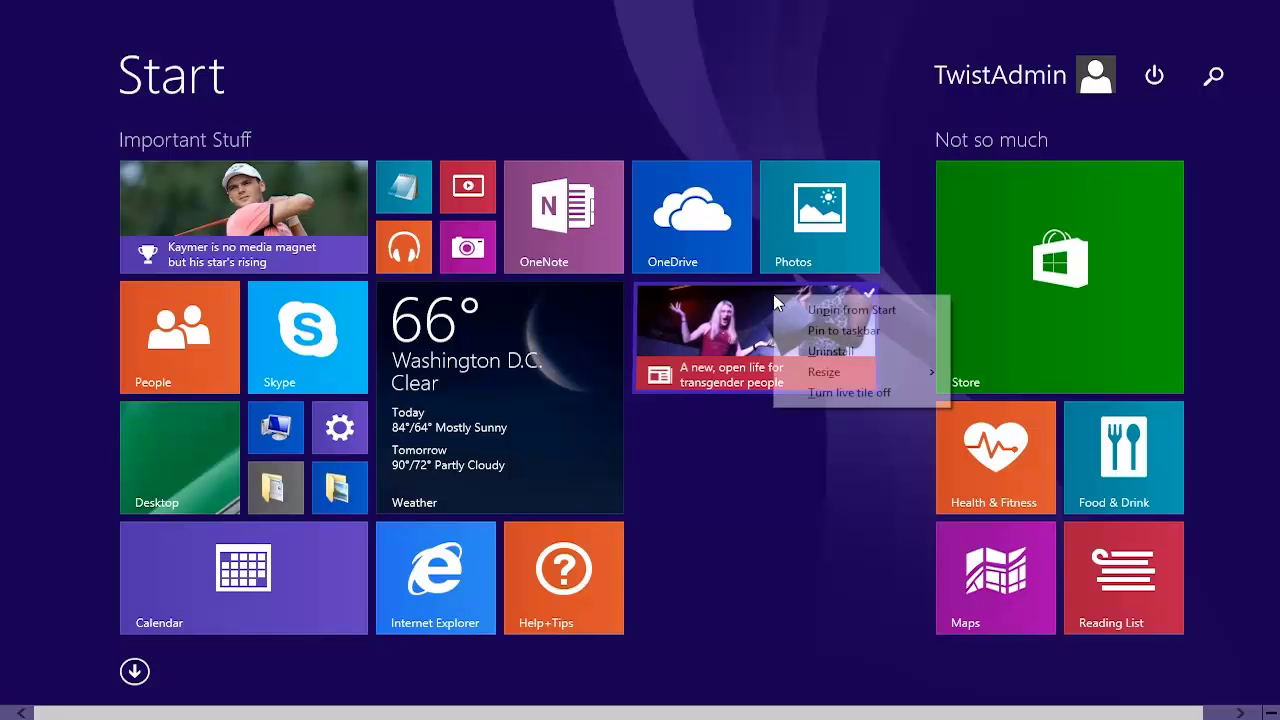
{"action": "left_click", "coordinate": [886, 391]}
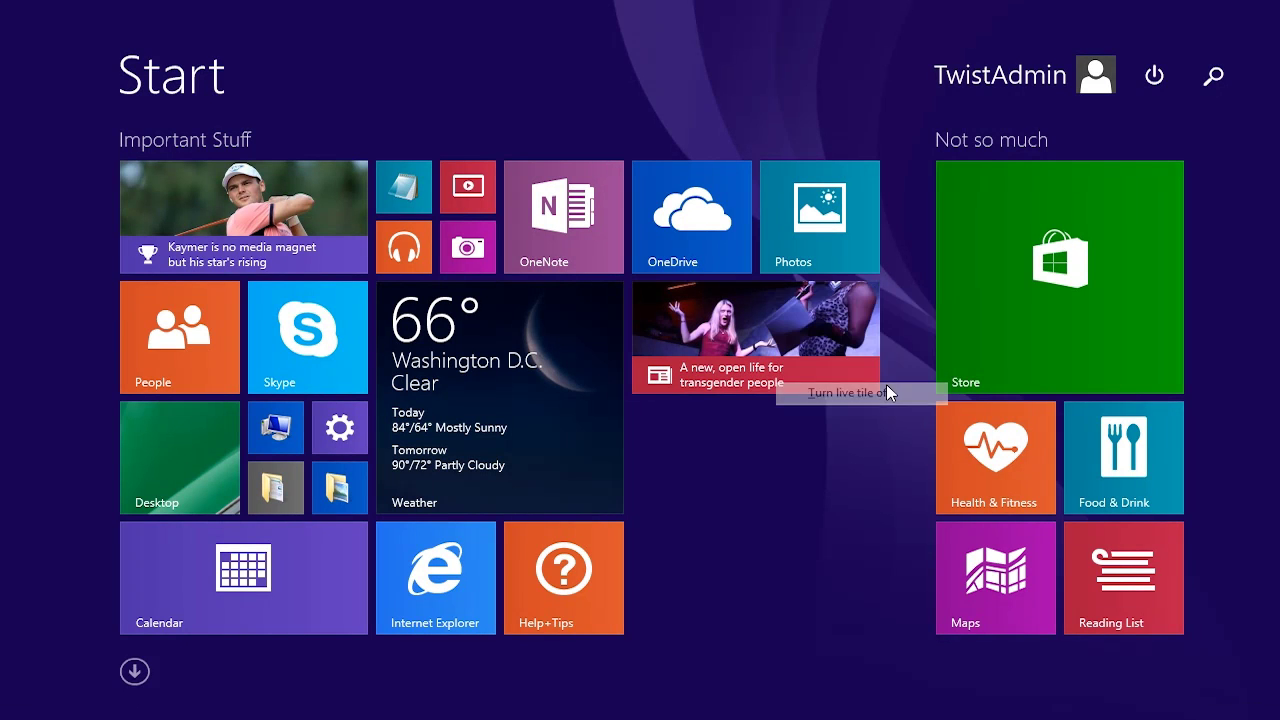
{"action": "right_click", "coordinate": [272, 198]}
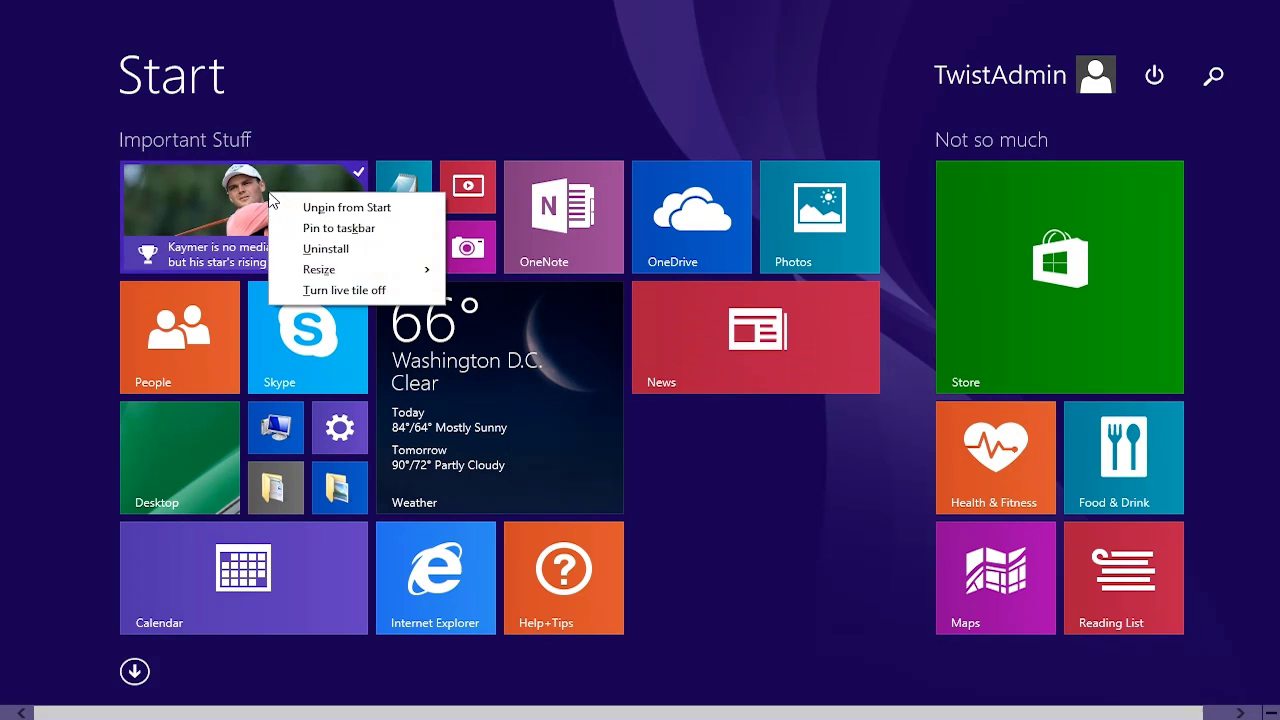
{"action": "left_click", "coordinate": [335, 291]}
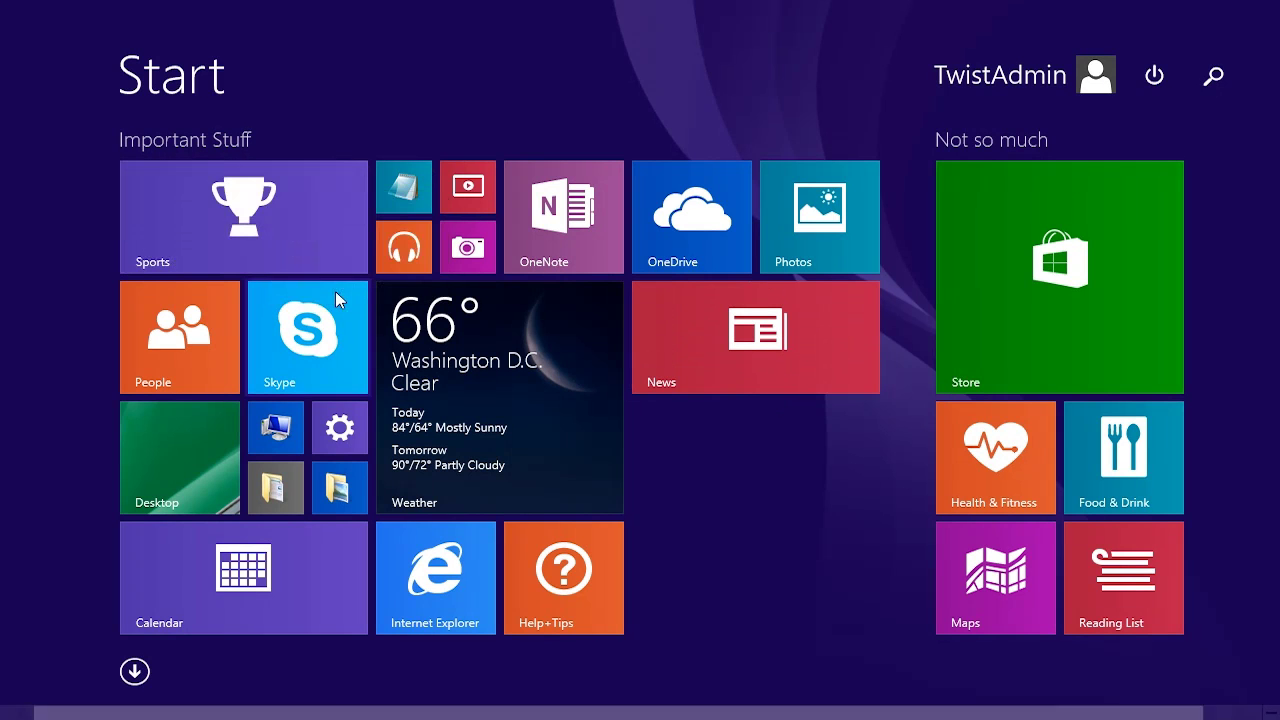
{"action": "right_click", "coordinate": [600, 449]}
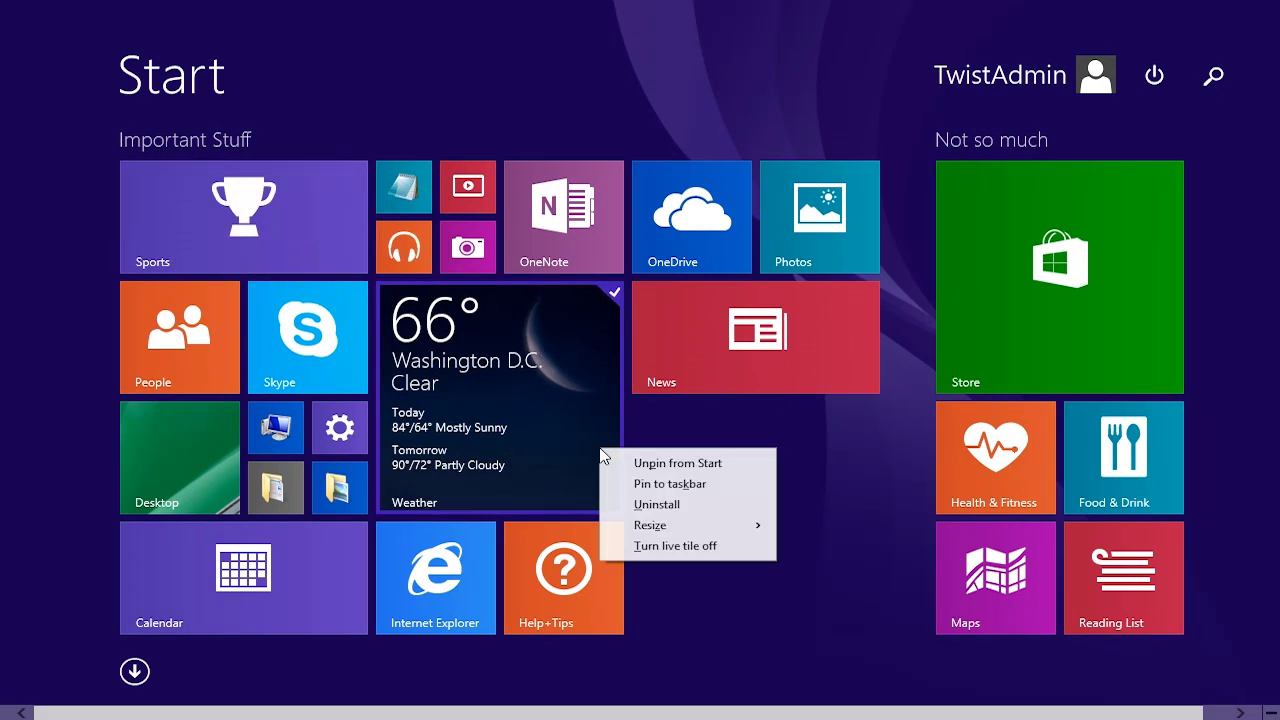
{"action": "left_click", "coordinate": [653, 543]}
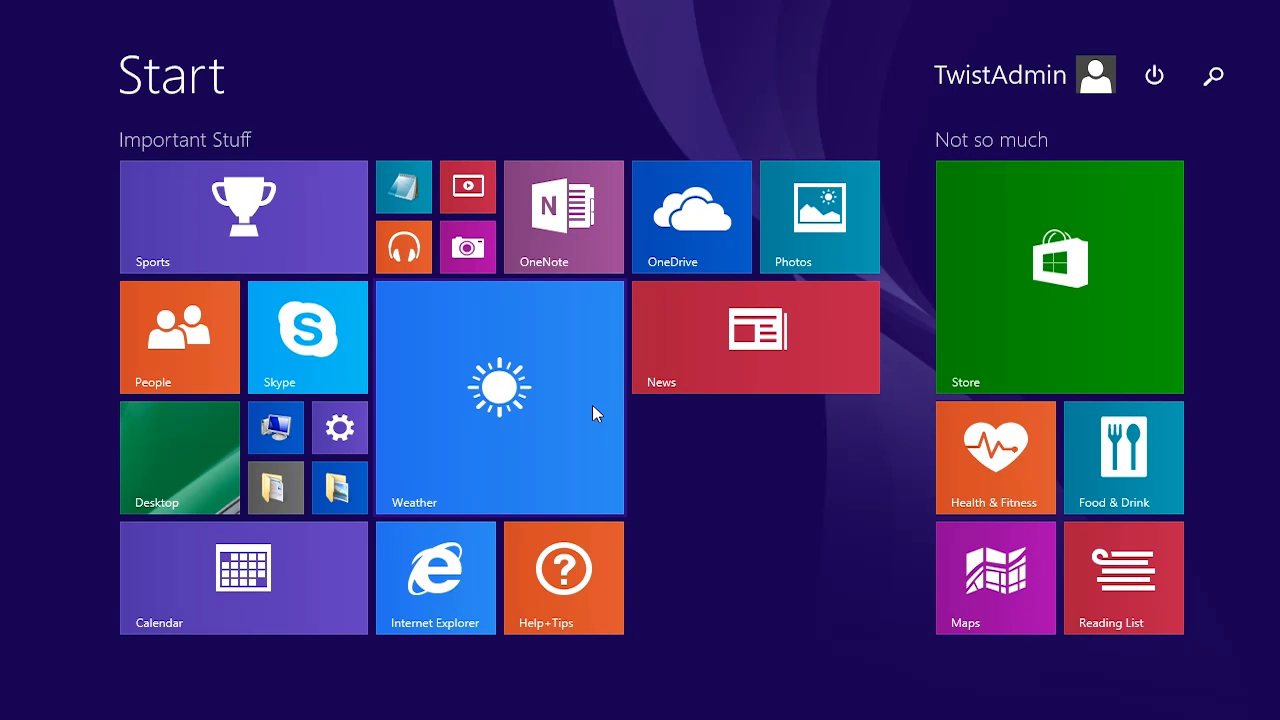
- Go to the desktop, review the desktop background choices in Personalization, keep the selected picture and close the window
{"action": "left_click", "coordinate": [172, 462]}
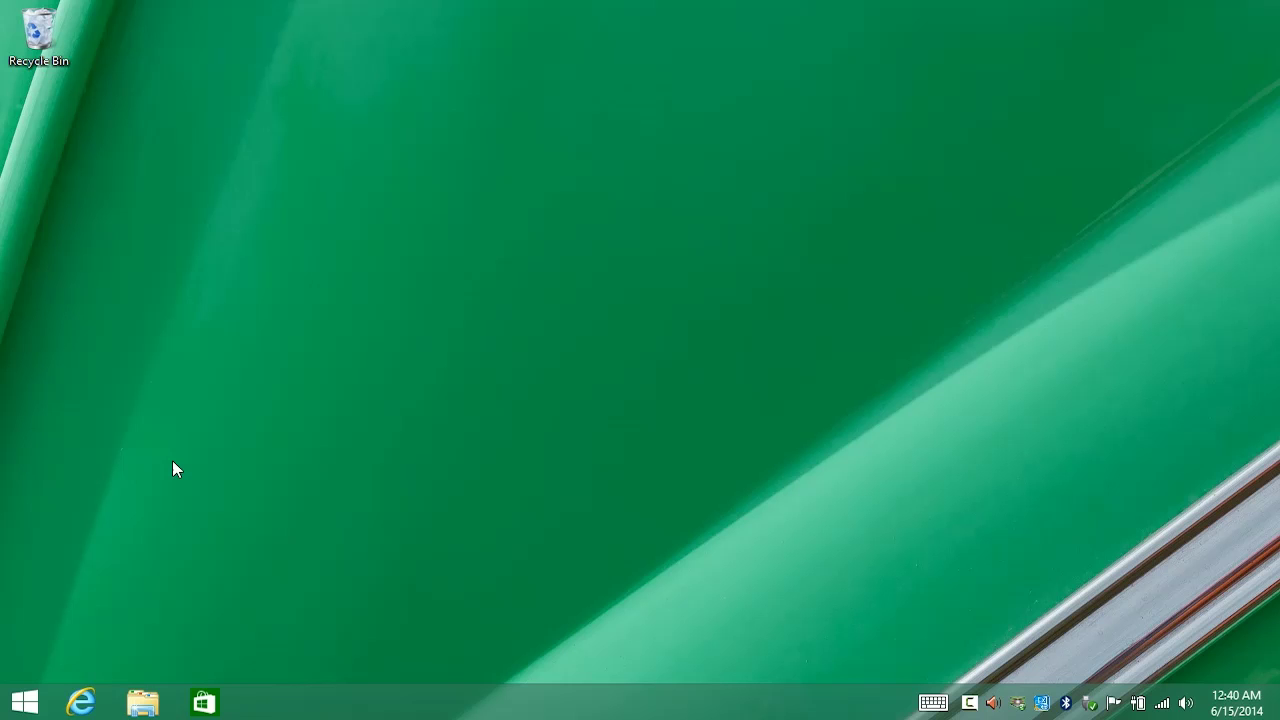
{"action": "right_click", "coordinate": [172, 462]}
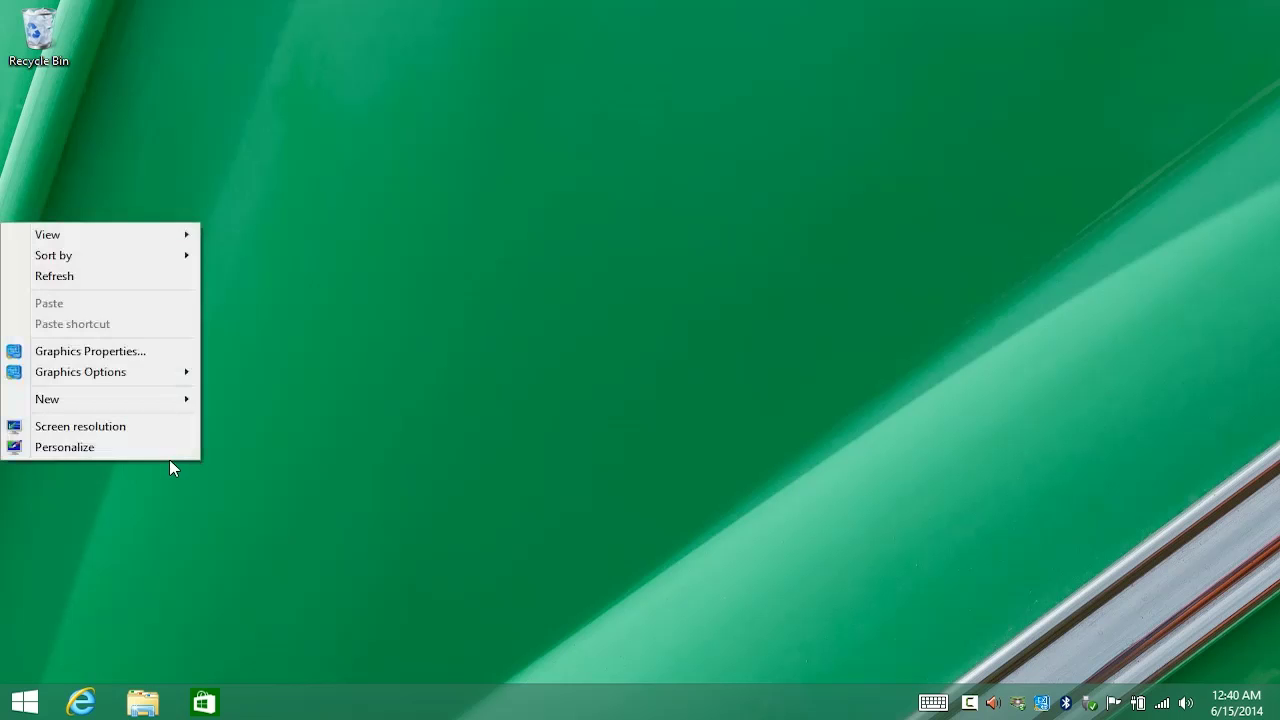
{"action": "left_click", "coordinate": [158, 449]}
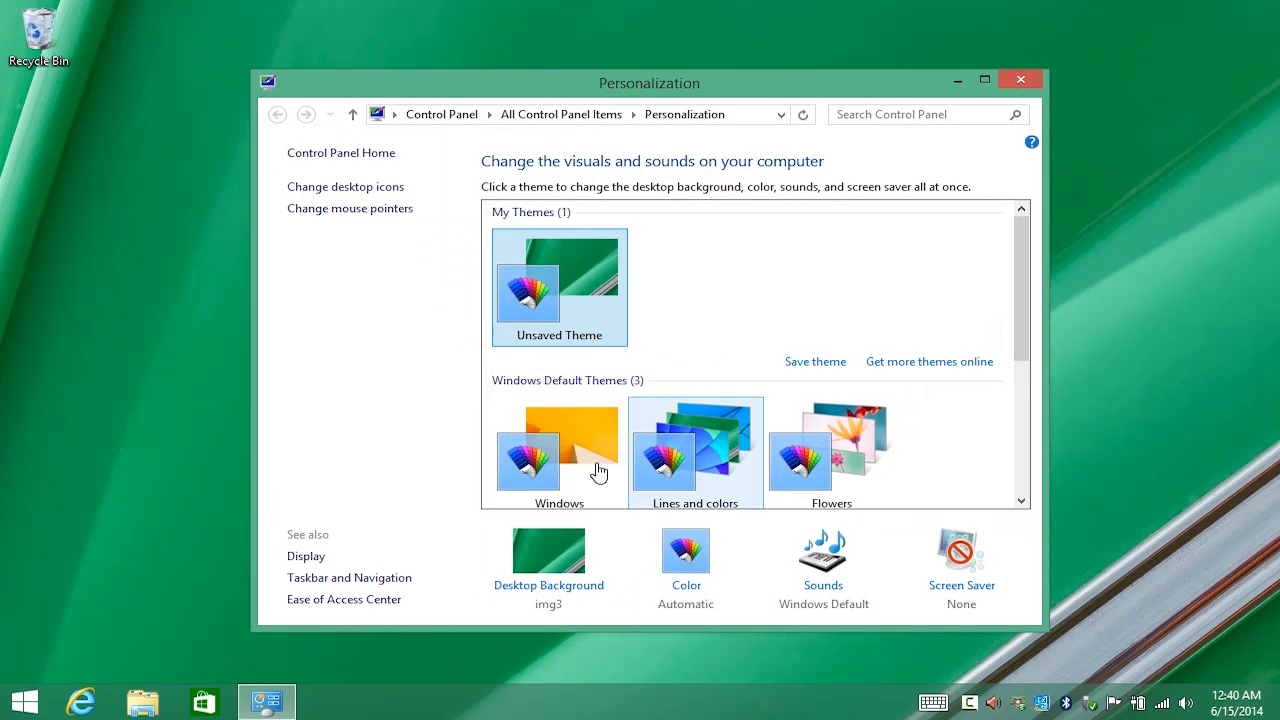
{"action": "left_click", "coordinate": [548, 553]}
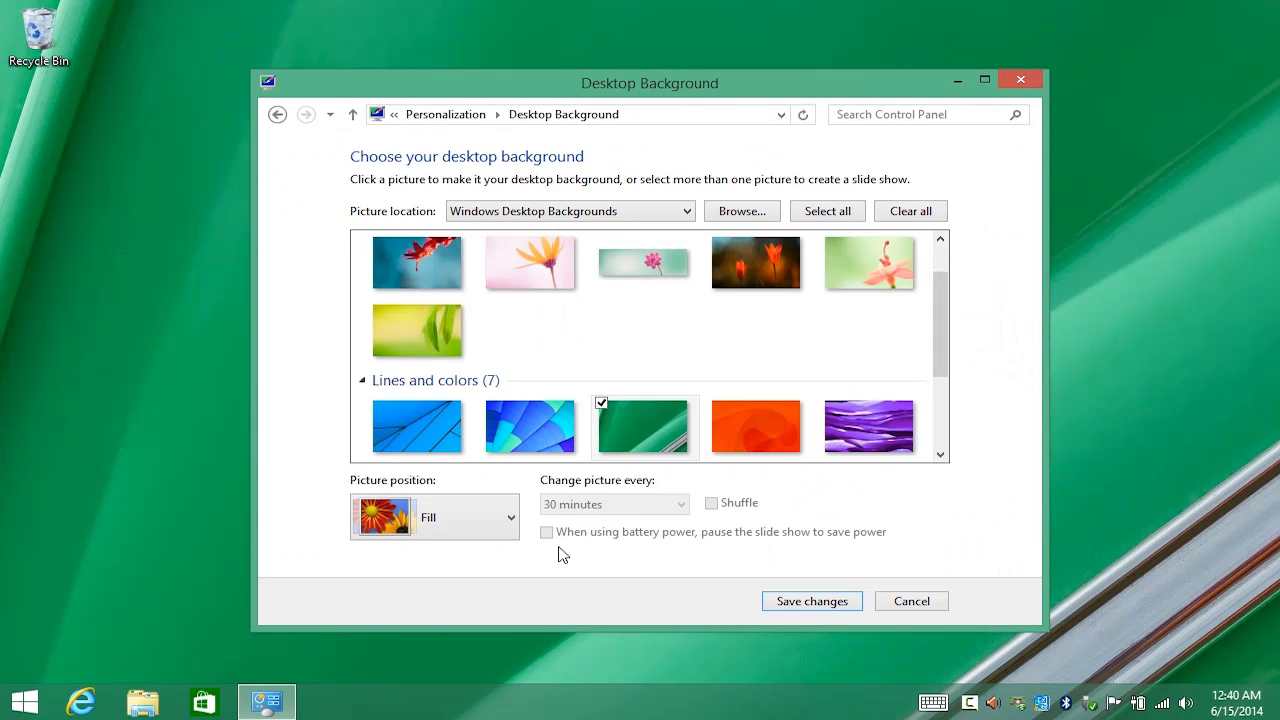
{"action": "left_click", "coordinate": [809, 603]}
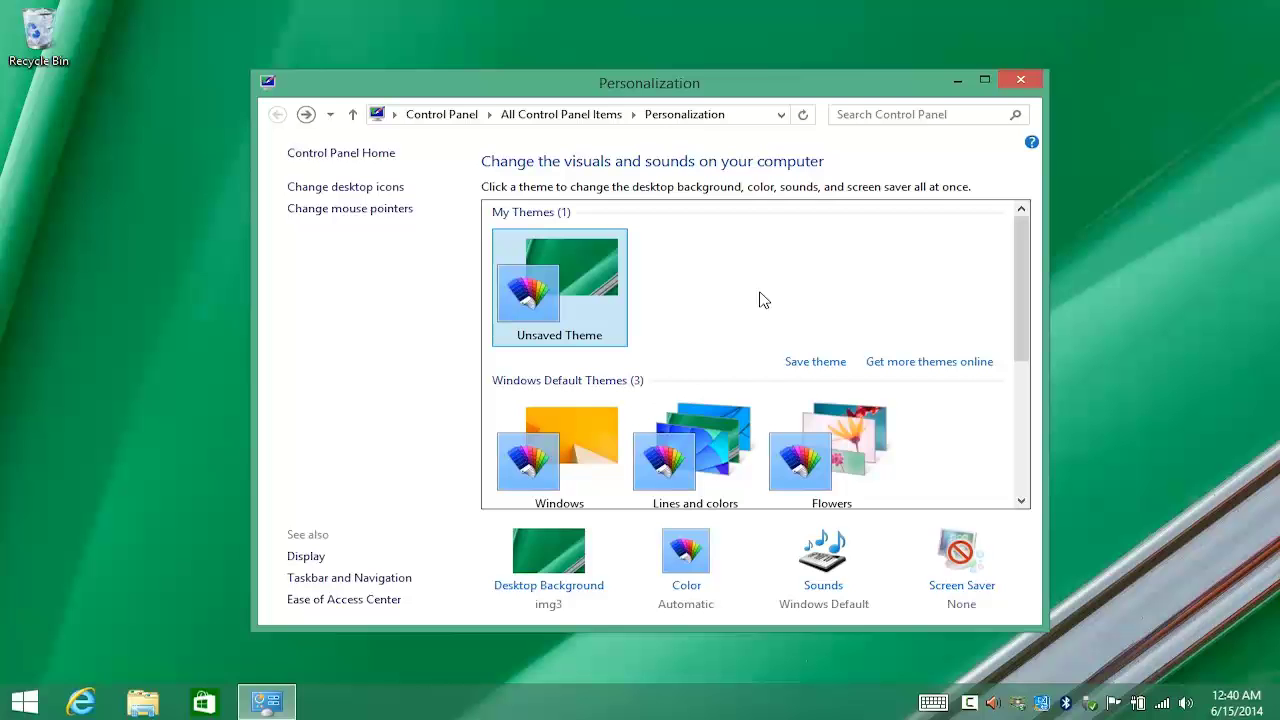
{"action": "left_click", "coordinate": [1021, 78]}
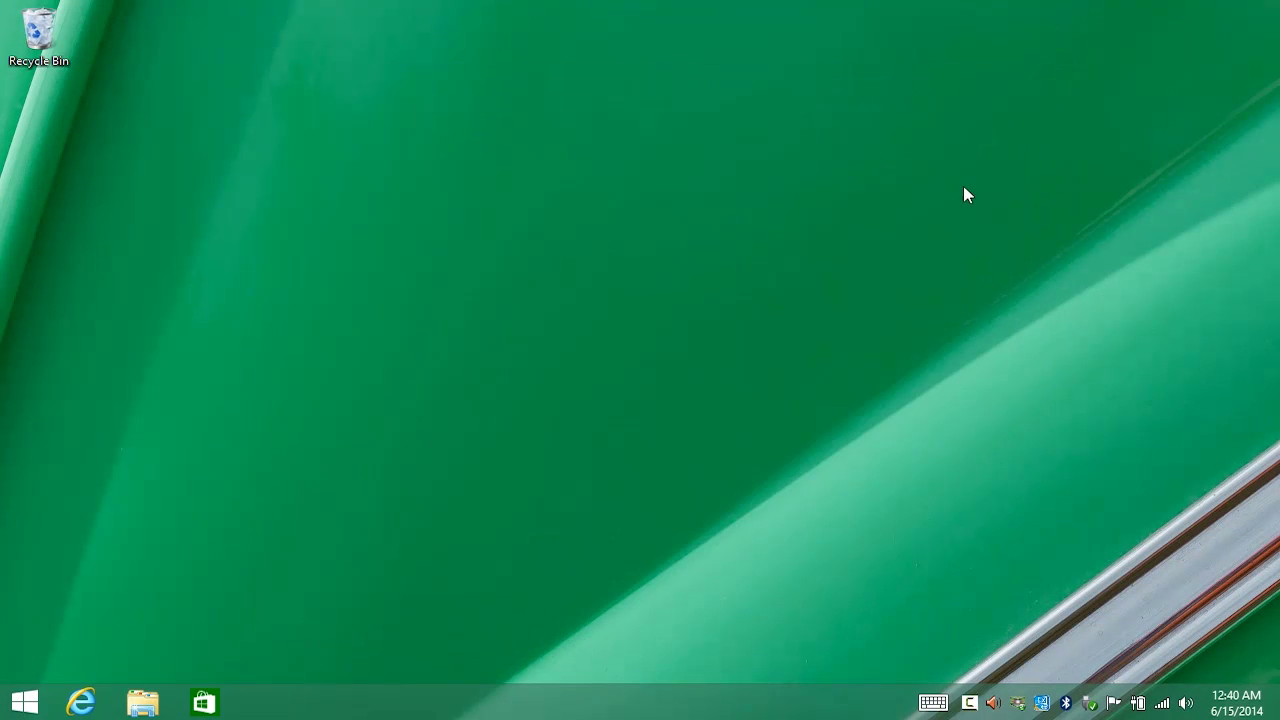
- Open the taskbar properties at the Navigation options and move the dialog clear of the taskbar
{"action": "right_click", "coordinate": [523, 703]}
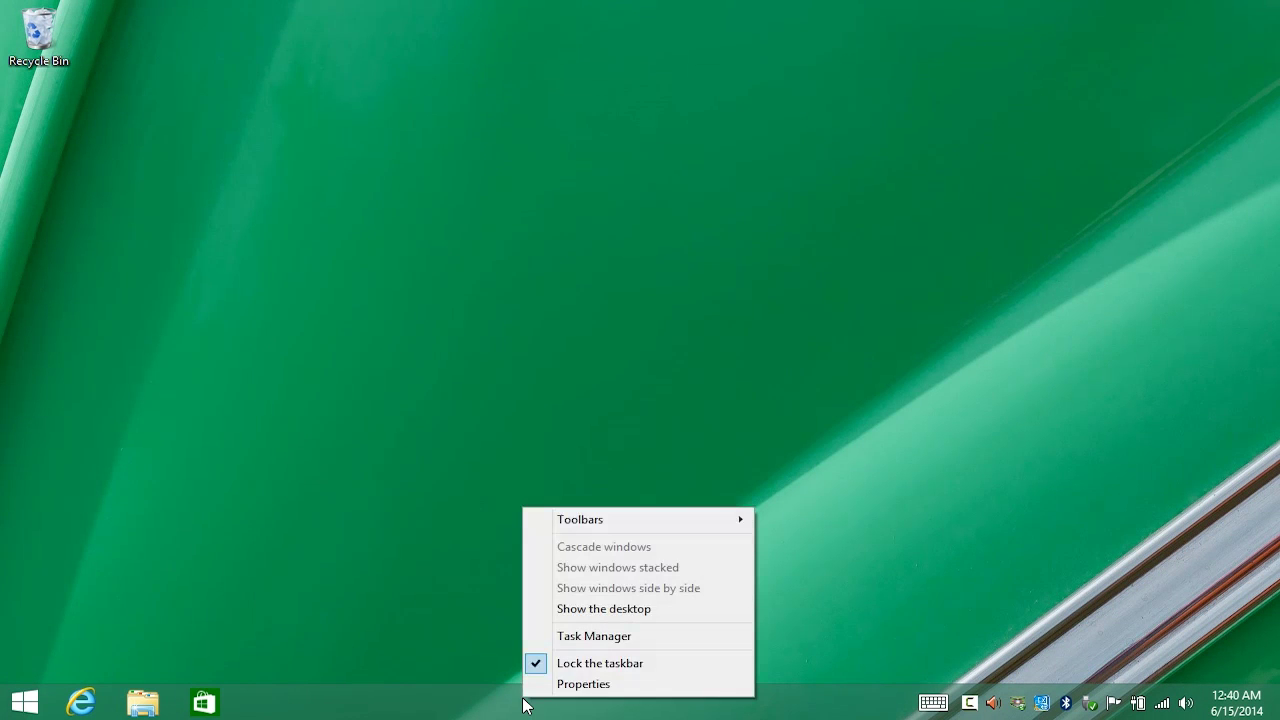
{"action": "left_click", "coordinate": [583, 685]}
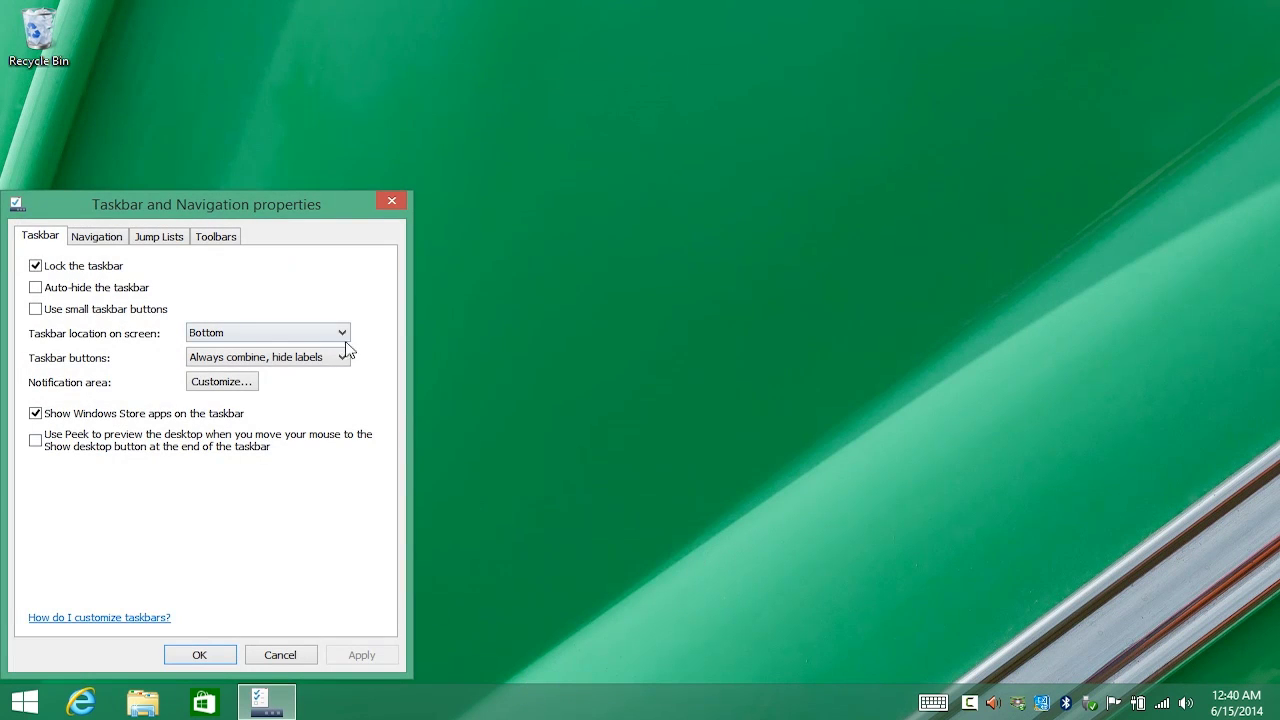
{"action": "left_click", "coordinate": [112, 240]}
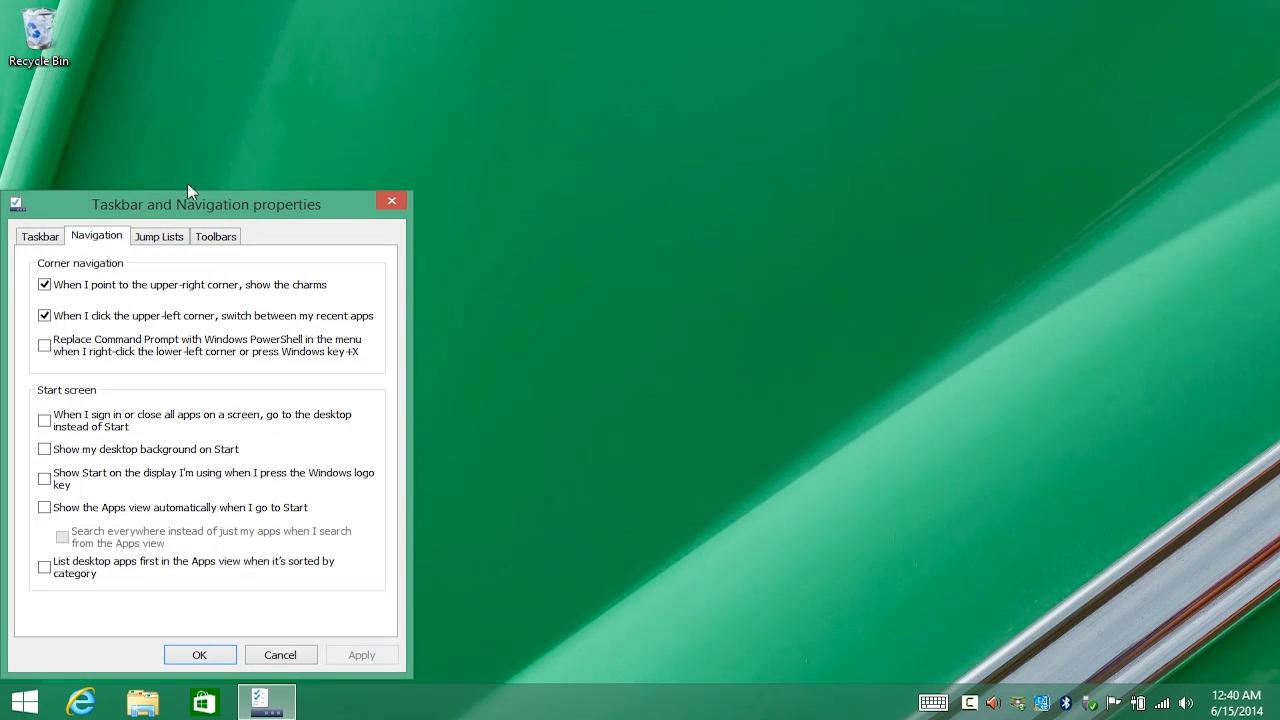
{"action": "left_click_drag", "start_coordinate": [200, 205], "coordinate": [428, 95]}
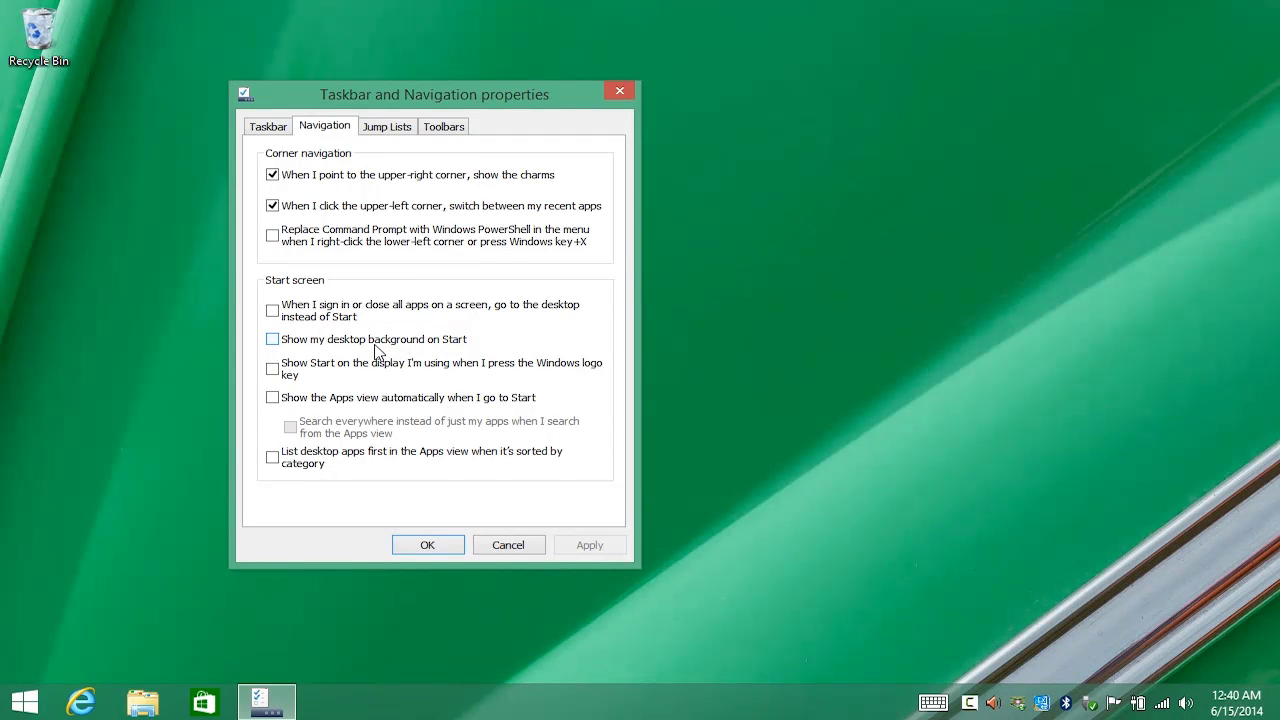
- Enable "Show my desktop background on Start", apply it and check the Start screen before returning to the dialog
{"action": "key", "text": "super"}
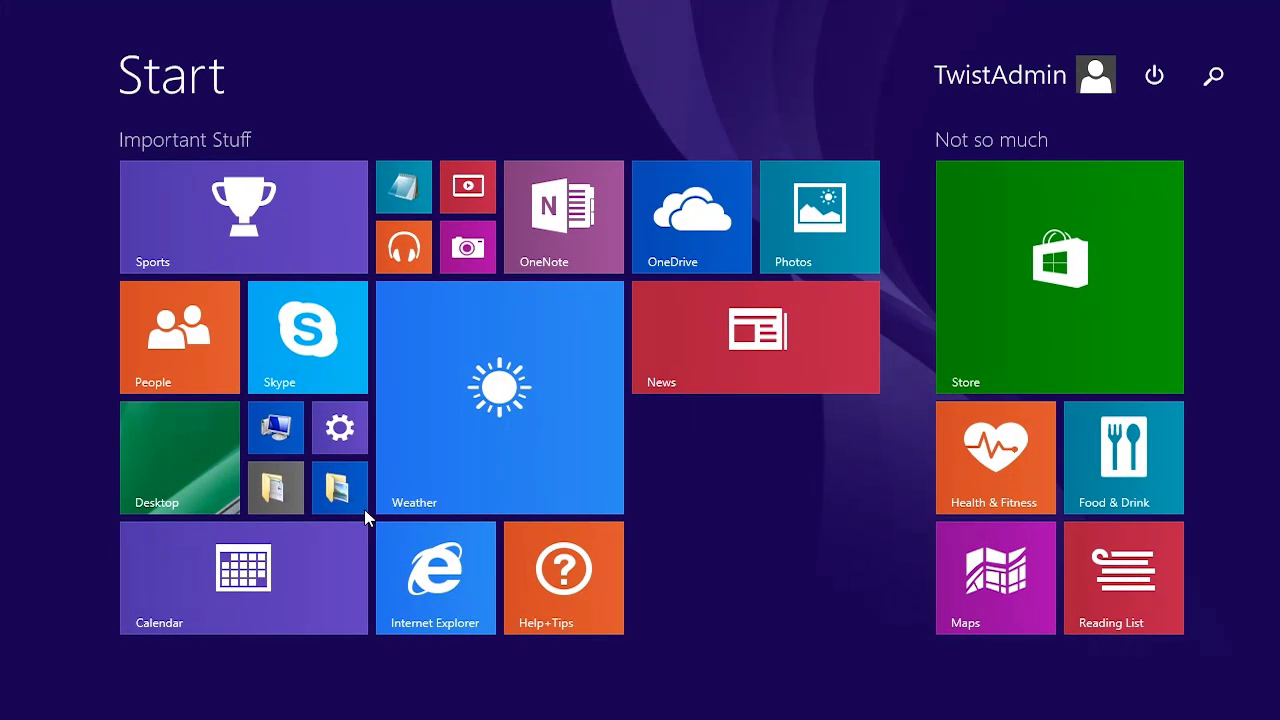
{"action": "key", "text": "super"}
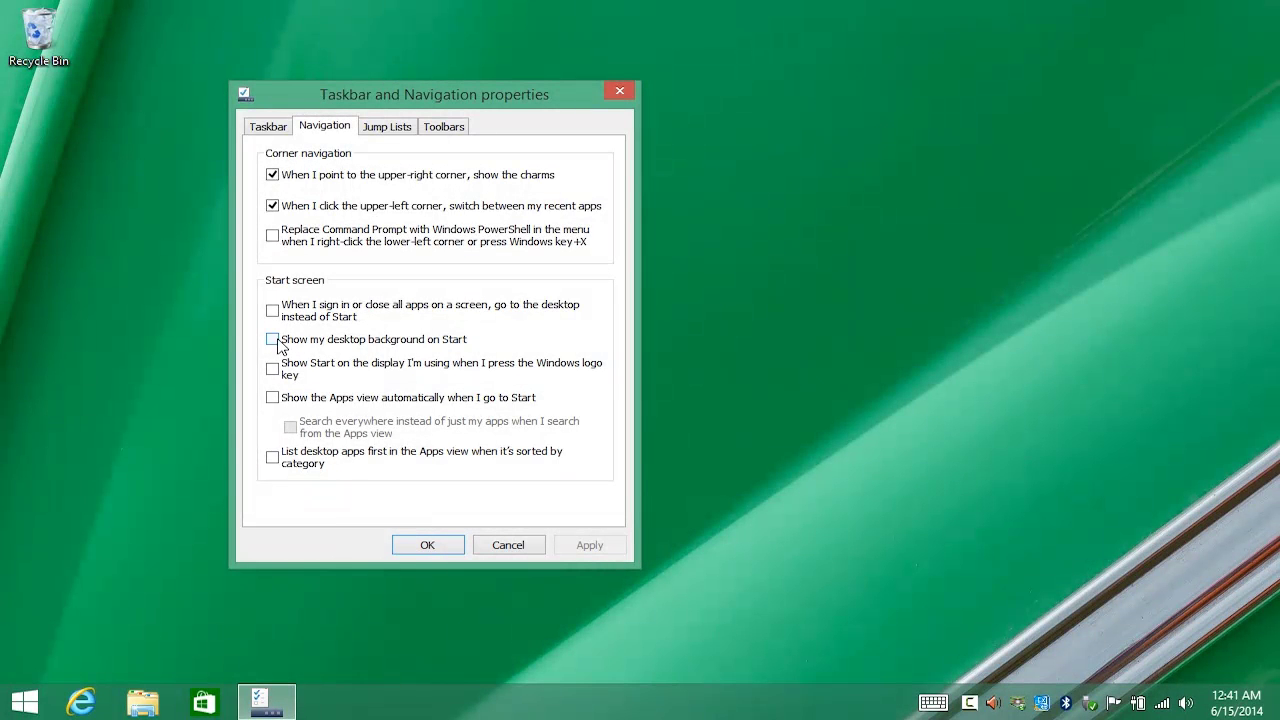
{"action": "left_click", "coordinate": [274, 340]}
{"action": "left_click", "coordinate": [566, 544]}
{"action": "key", "text": "super"}
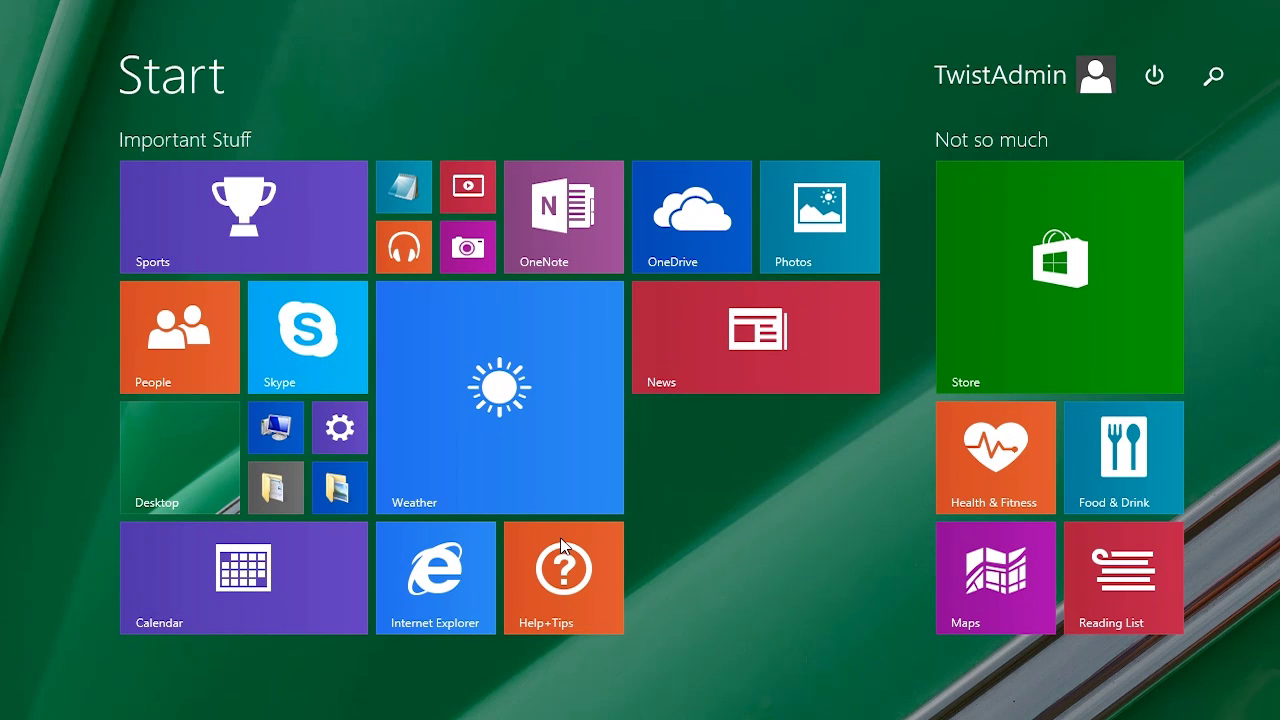
{"action": "key", "text": "super"}
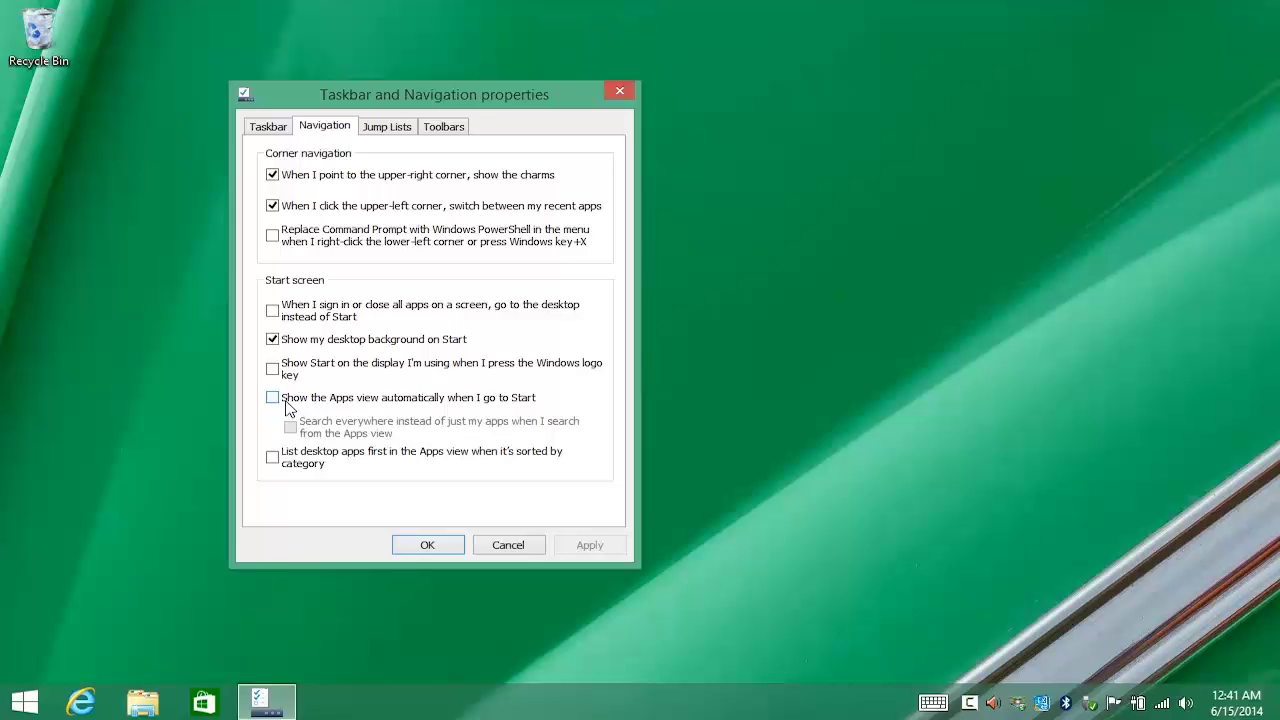
- Enable "Show the Apps view automatically when I go to Start", apply it and look through the Apps view
{"action": "left_click", "coordinate": [272, 397]}
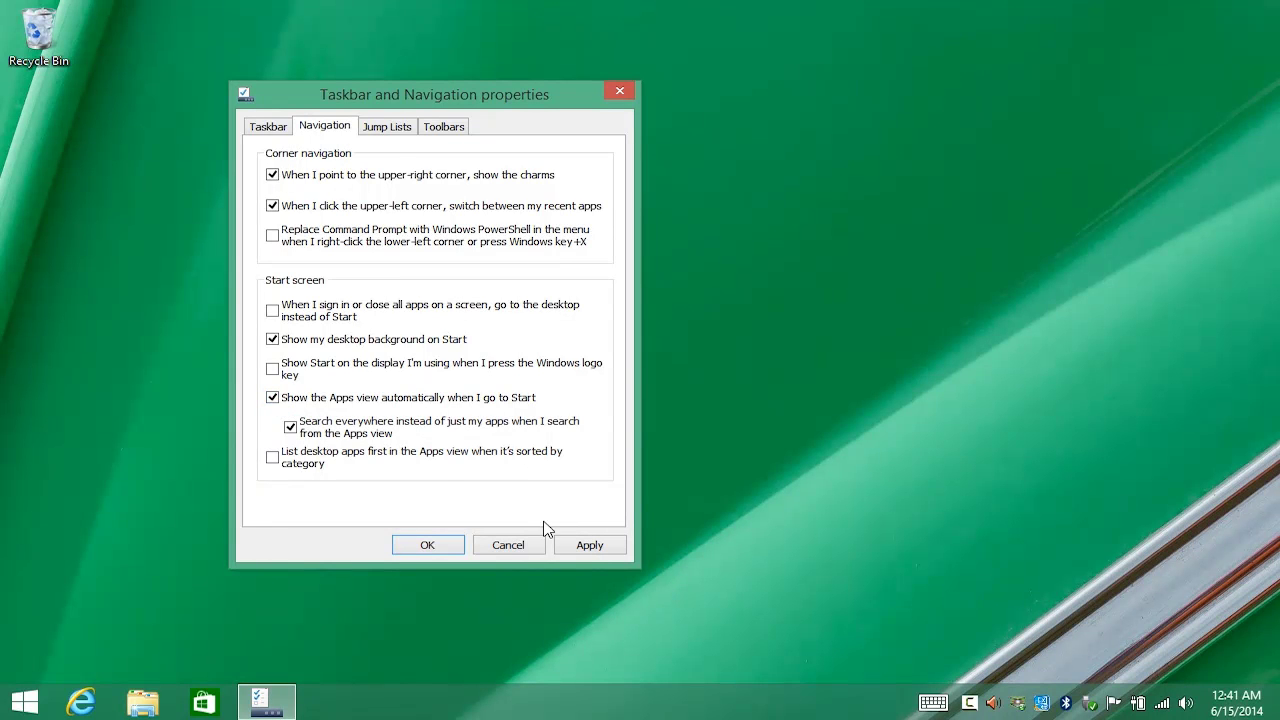
{"action": "left_click", "coordinate": [589, 548]}
{"action": "key", "text": "super"}
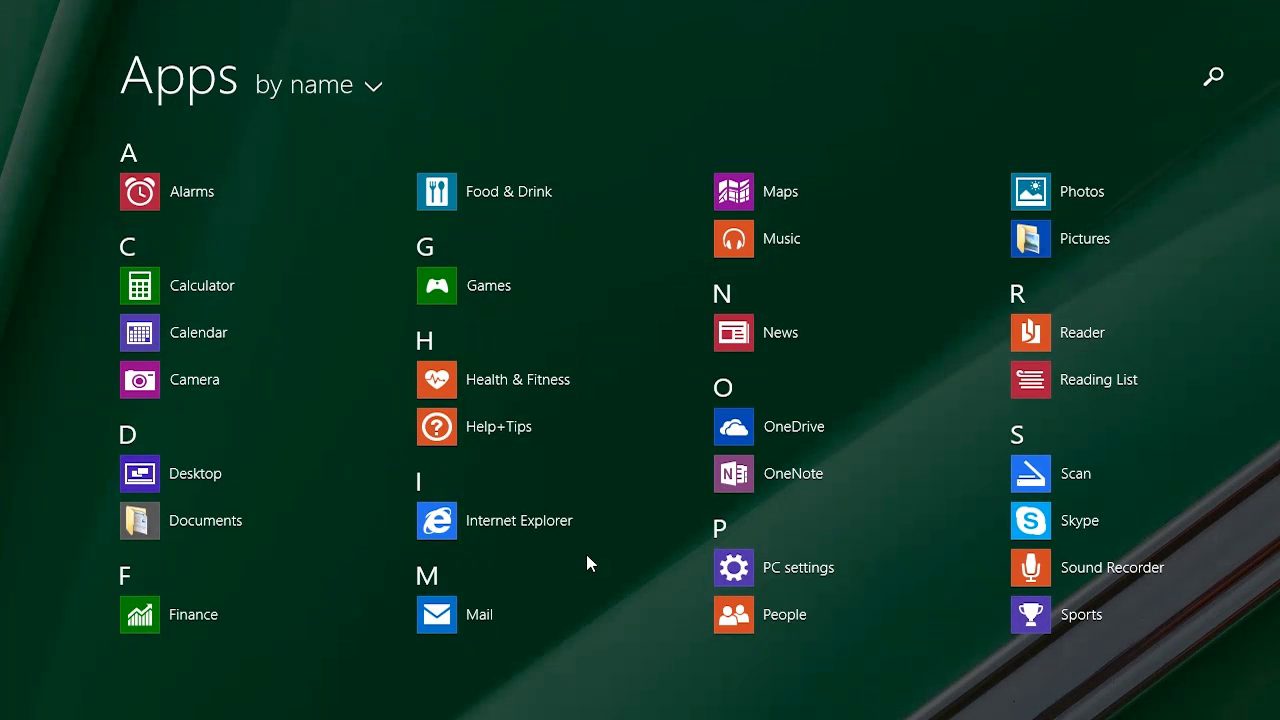
{"action": "scroll", "coordinate": [586, 554], "scroll_direction": "down", "scroll_amount": 10}
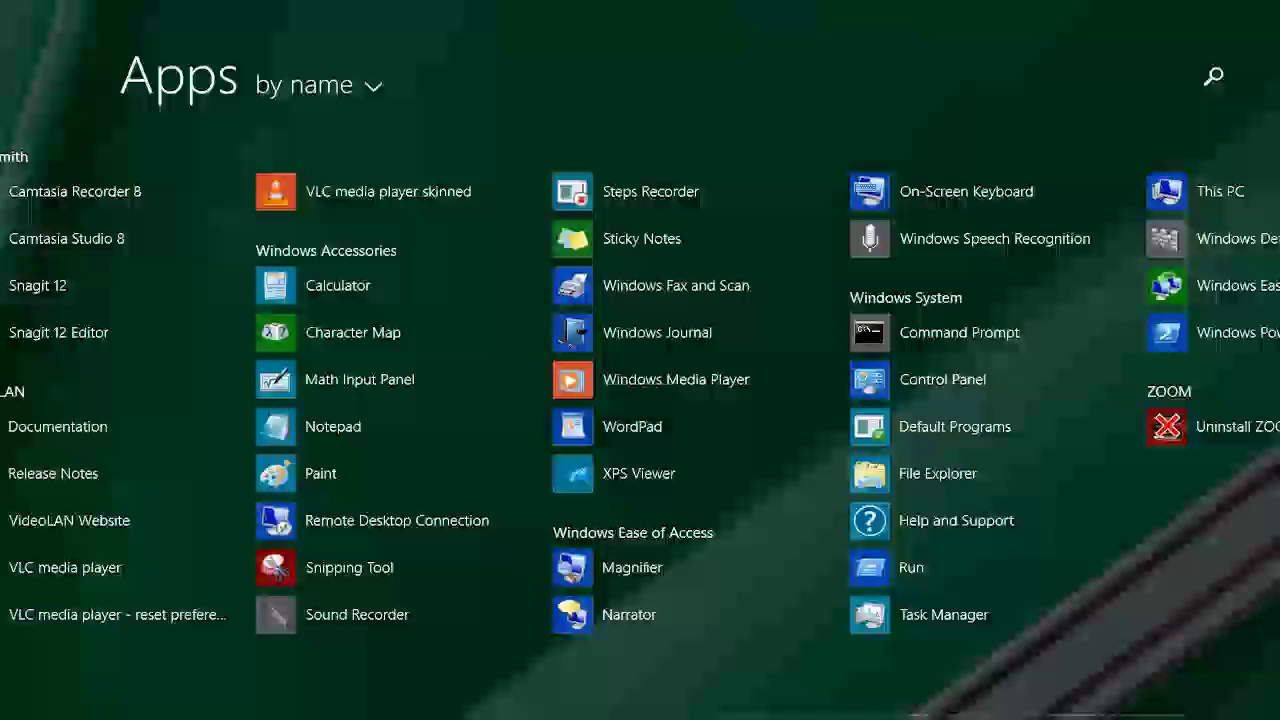
{"action": "scroll", "coordinate": [640, 400], "scroll_direction": "up", "scroll_amount": 10}
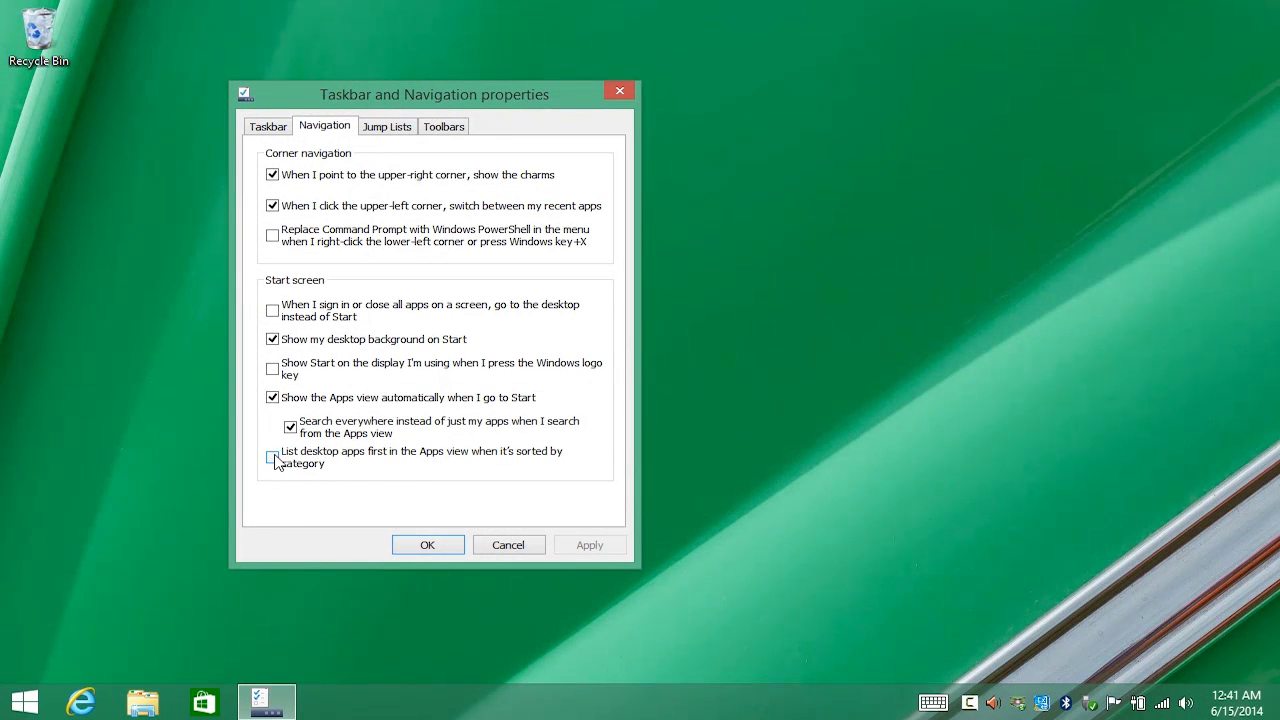
- Enable listing desktop apps first in the category-sorted Apps view, apply it and show the Apps view by category
{"action": "left_click", "coordinate": [273, 458]}
{"action": "left_click", "coordinate": [589, 545]}
{"action": "key", "text": "super"}
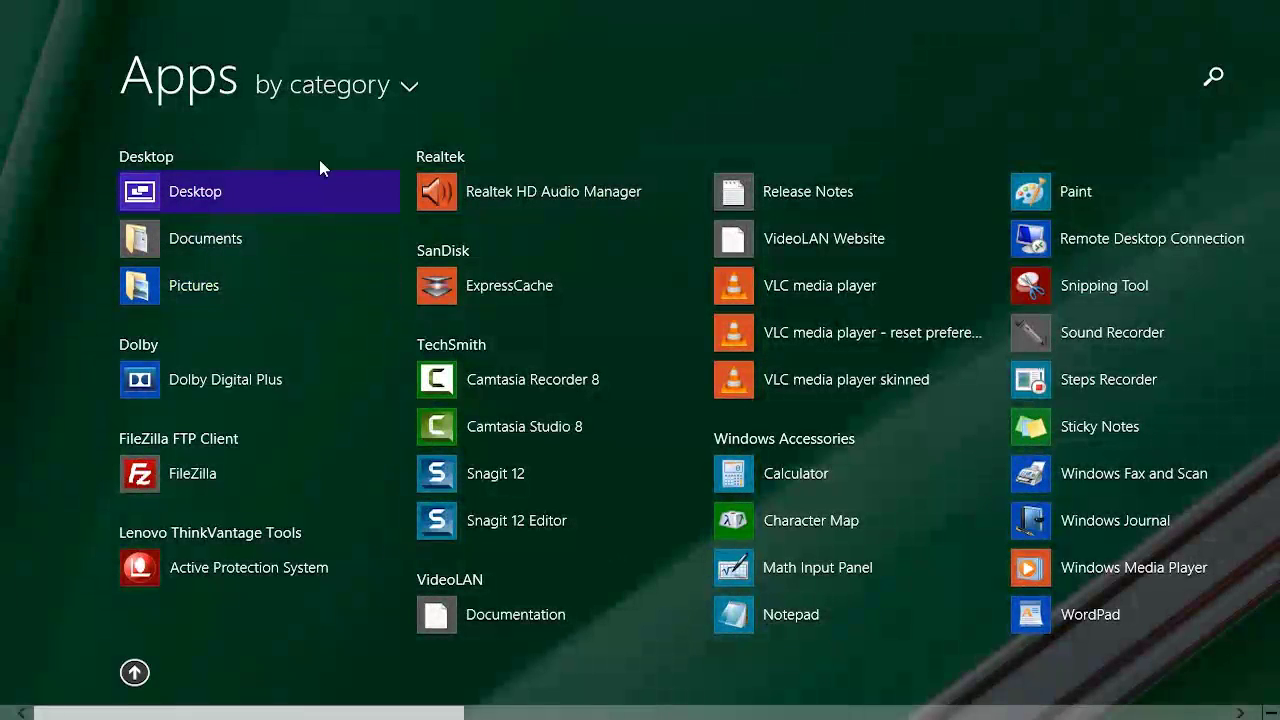
- Look through the Apps view by category and its sorting options, examining how desktop and Store apps are grouped
{"action": "scroll", "coordinate": [797, 573], "scroll_direction": "down", "scroll_amount": 10}
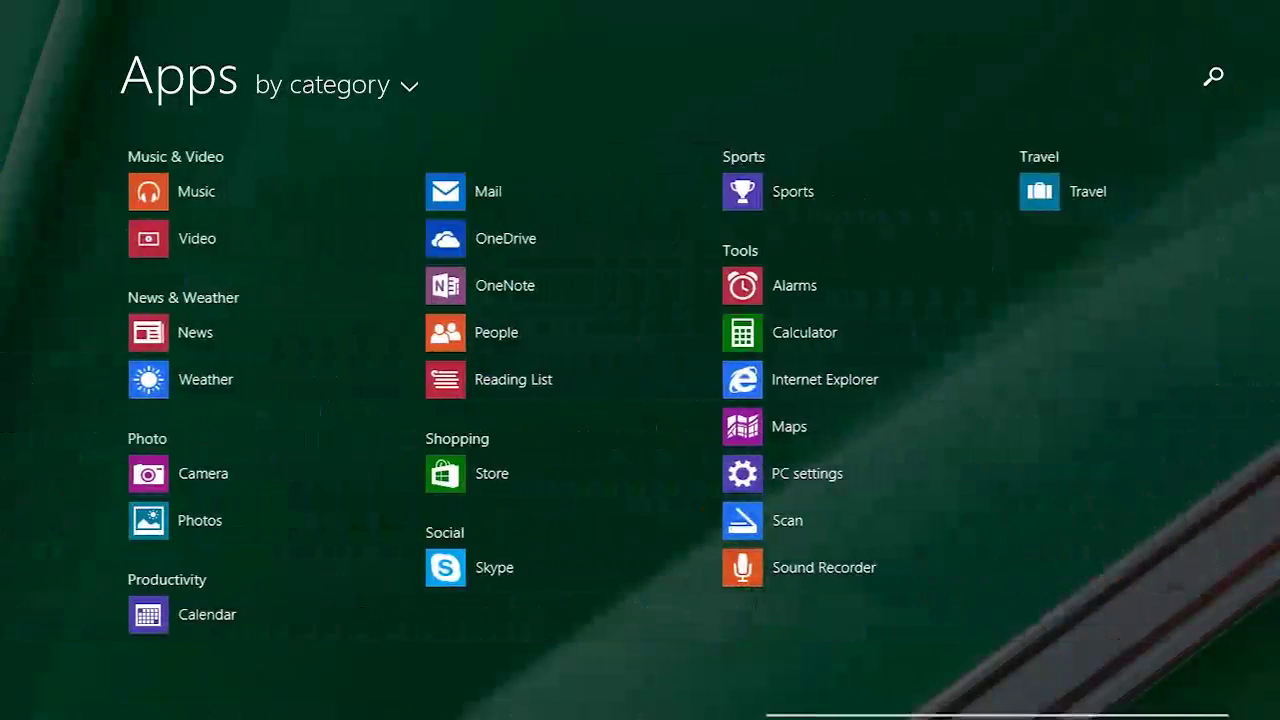
{"action": "scroll", "coordinate": [640, 400], "scroll_direction": "up", "scroll_amount": 5}
{"action": "scroll", "coordinate": [640, 400], "scroll_direction": "down", "scroll_amount": 10}
{"action": "scroll", "coordinate": [640, 400], "scroll_direction": "up", "scroll_amount": 5}
{"action": "scroll", "coordinate": [640, 400], "scroll_direction": "up", "scroll_amount": 5}
{"action": "scroll", "coordinate": [640, 400], "scroll_direction": "up", "scroll_amount": 5}
{"action": "left_click", "coordinate": [338, 85]}
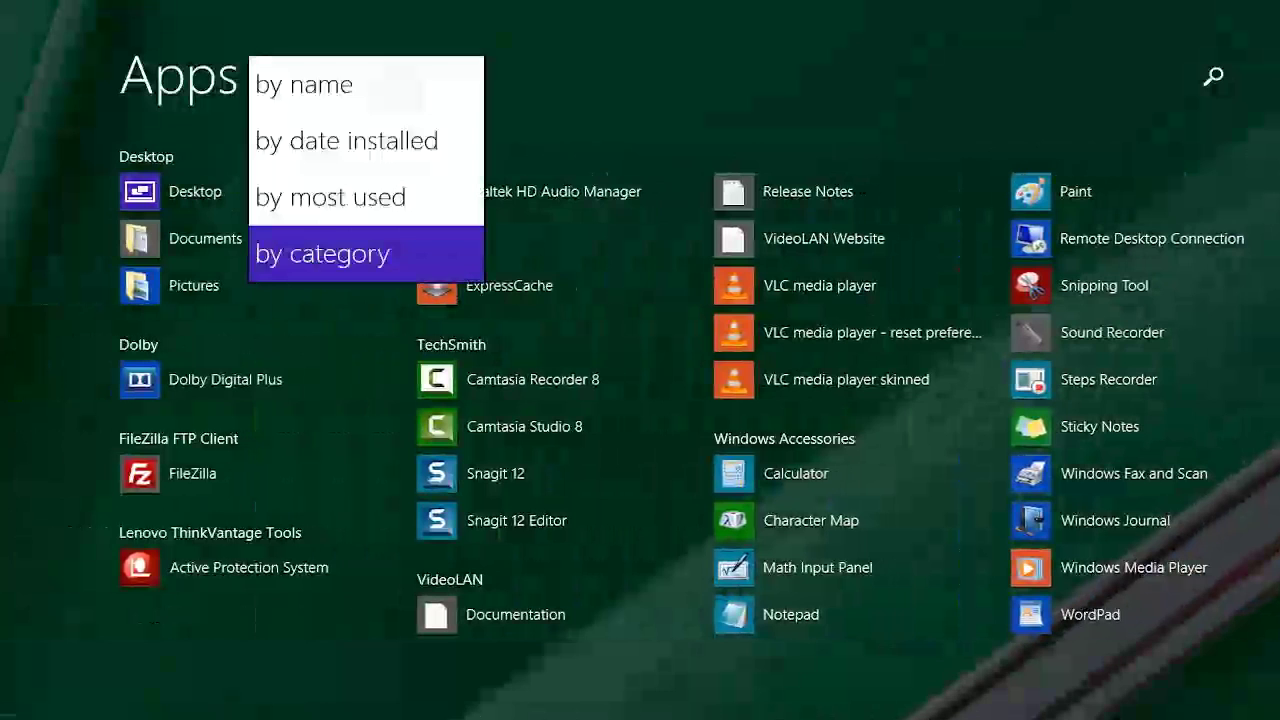
{"action": "left_click", "coordinate": [189, 656]}
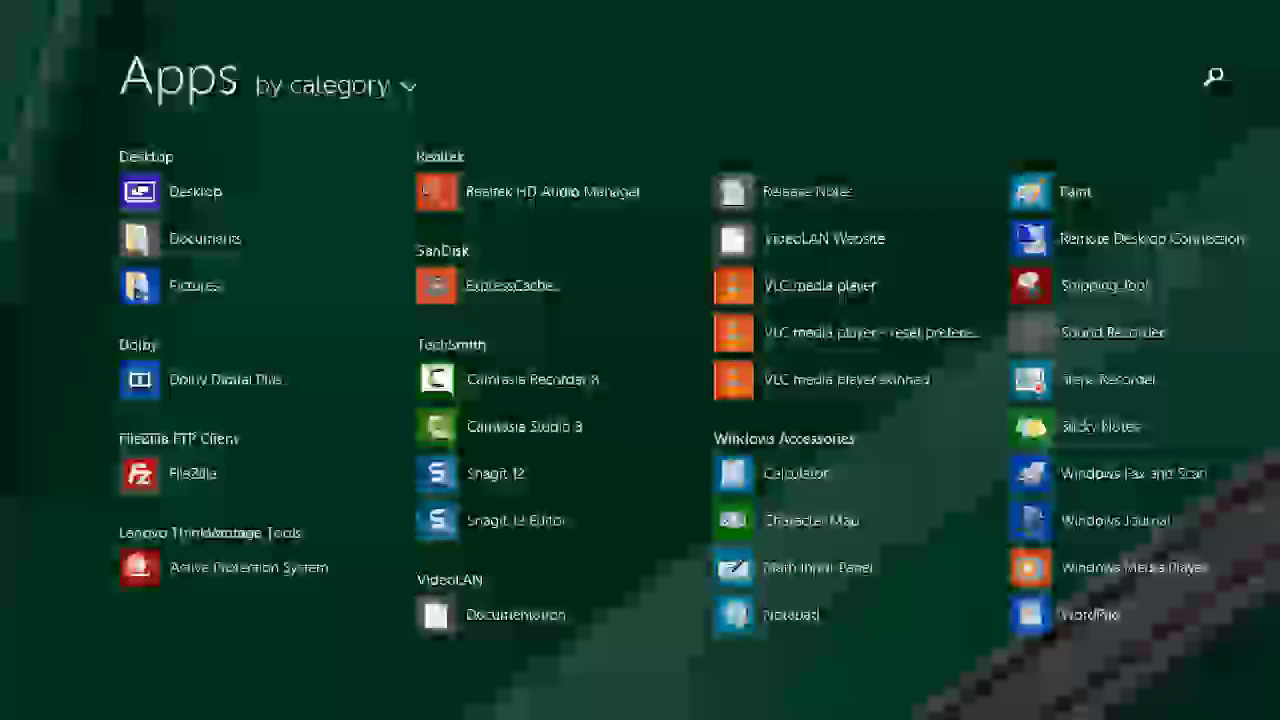
{"action": "scroll", "coordinate": [640, 400], "scroll_direction": "down", "scroll_amount": 5}
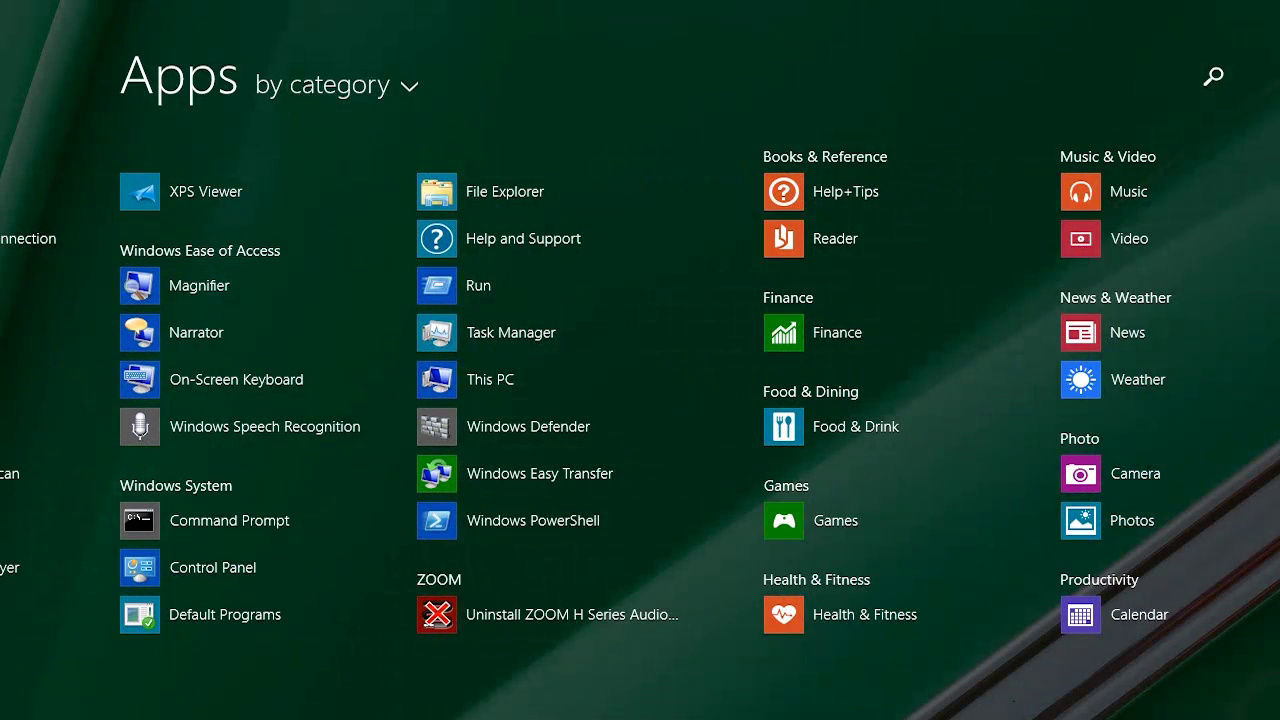
{"action": "scroll", "coordinate": [640, 400], "scroll_direction": "down", "scroll_amount": 3}
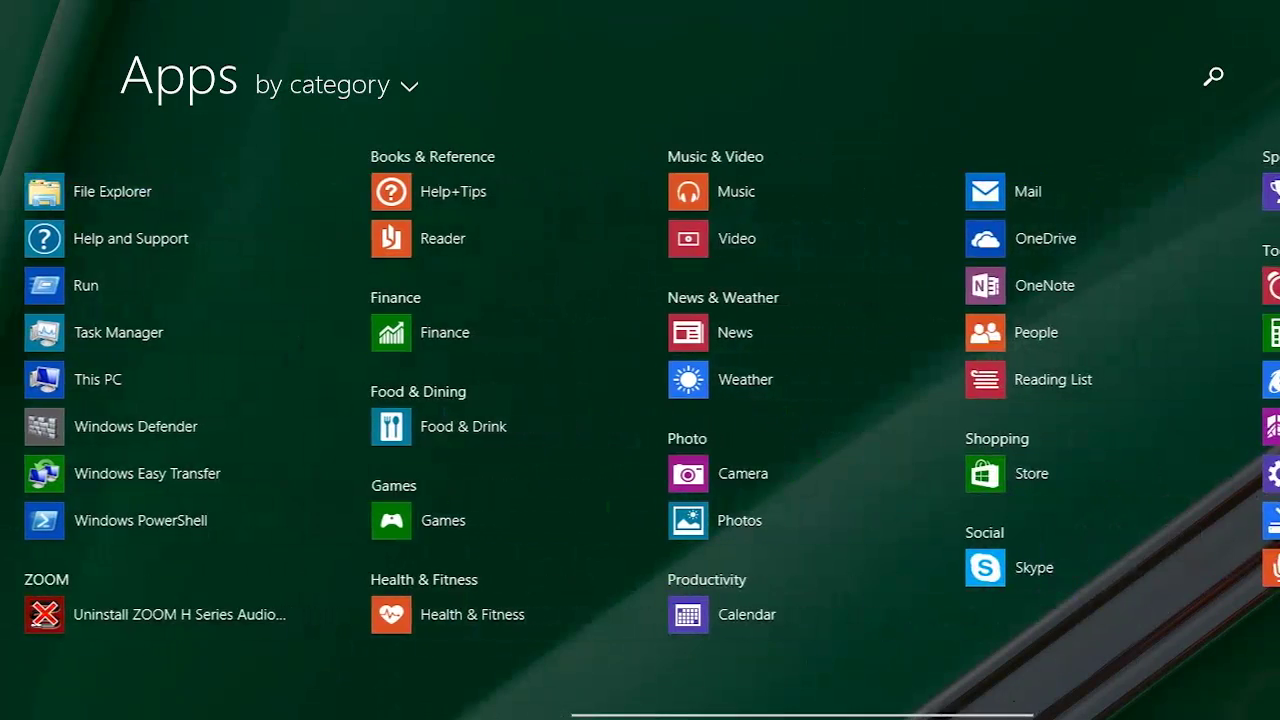
{"action": "scroll", "coordinate": [640, 400], "scroll_direction": "down", "scroll_amount": 3}
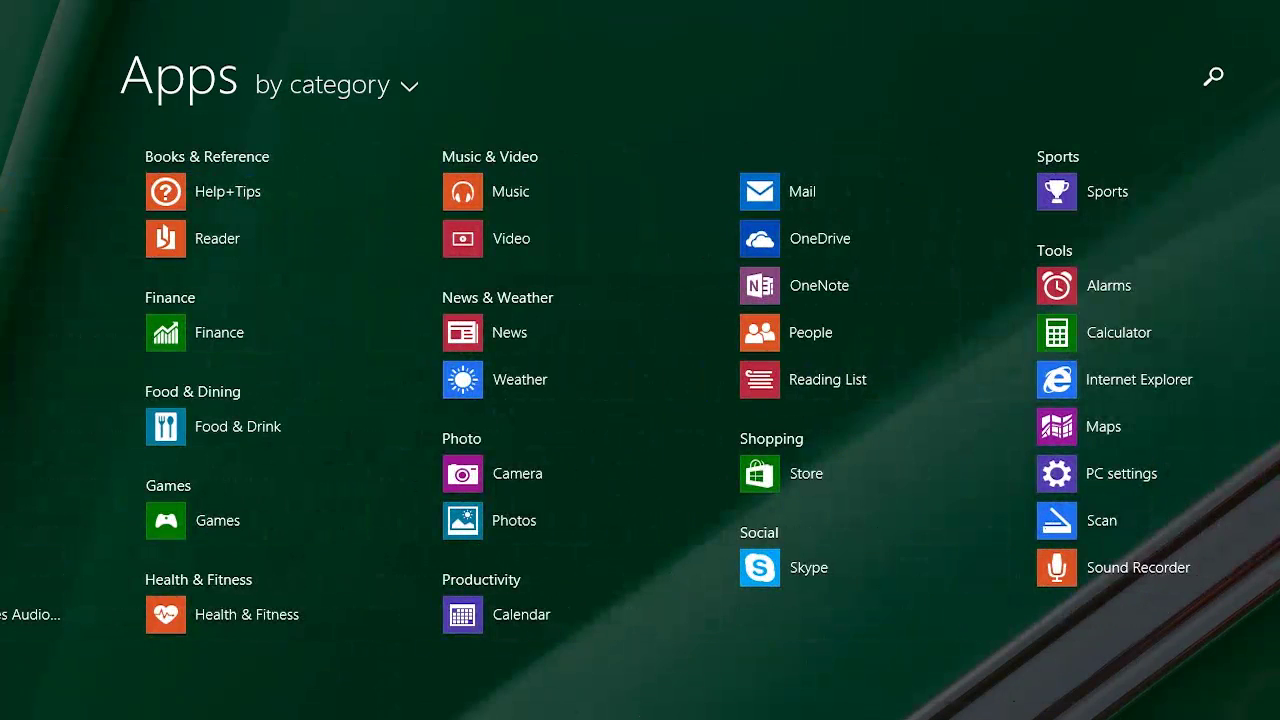
{"action": "scroll", "coordinate": [640, 400], "scroll_direction": "down", "scroll_amount": 3}
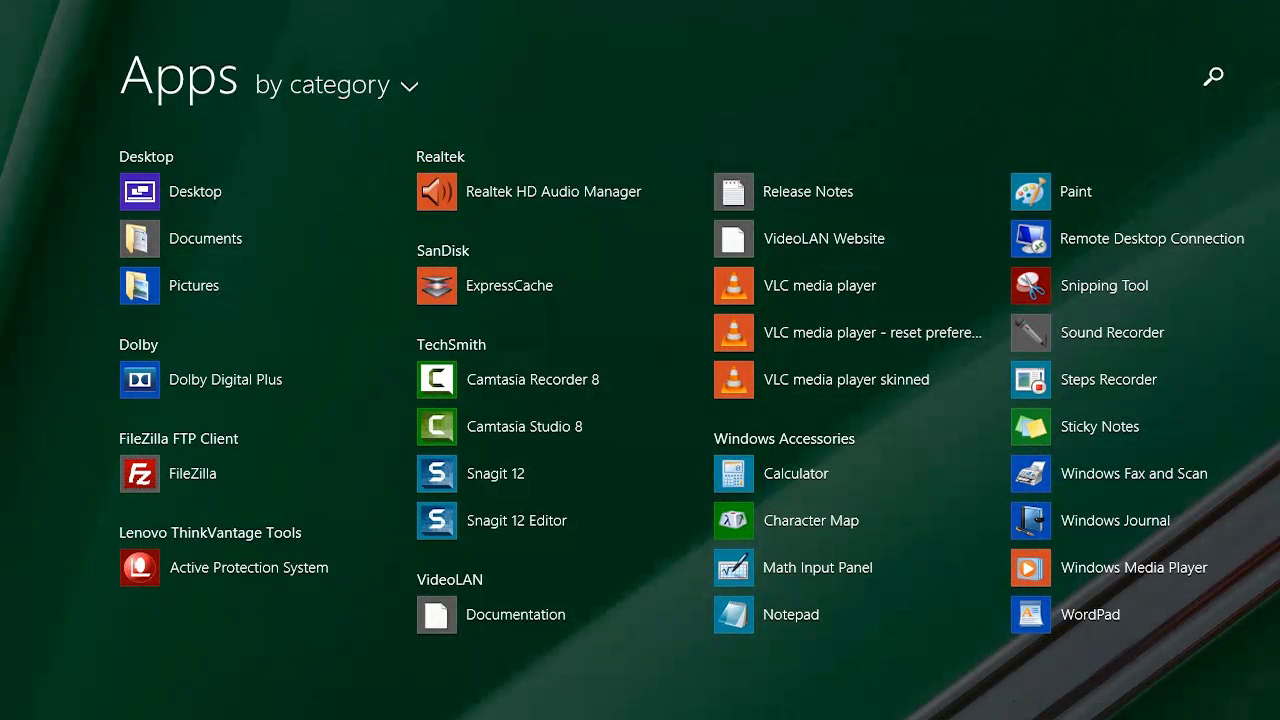
- Go to the desktop, reopen the Apps view and switch from it to the Start screen tiles
{"action": "key", "text": "super+c"}
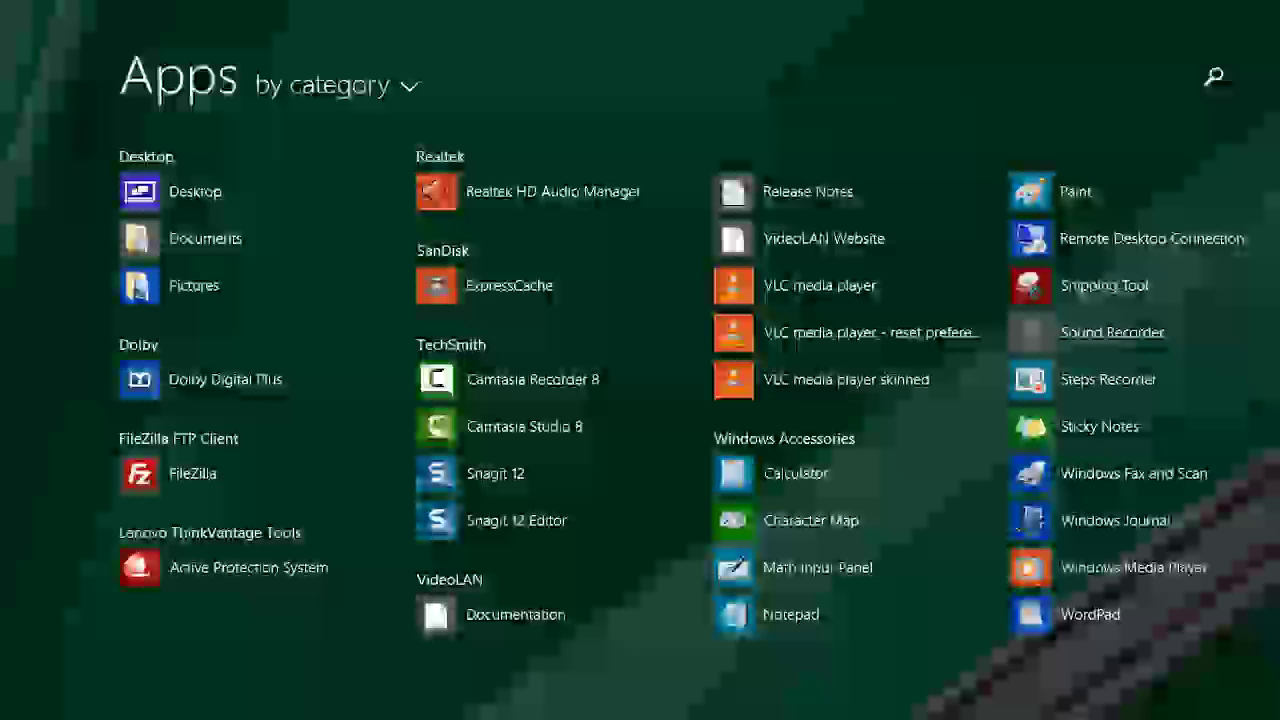
{"action": "key", "text": "super+d"}
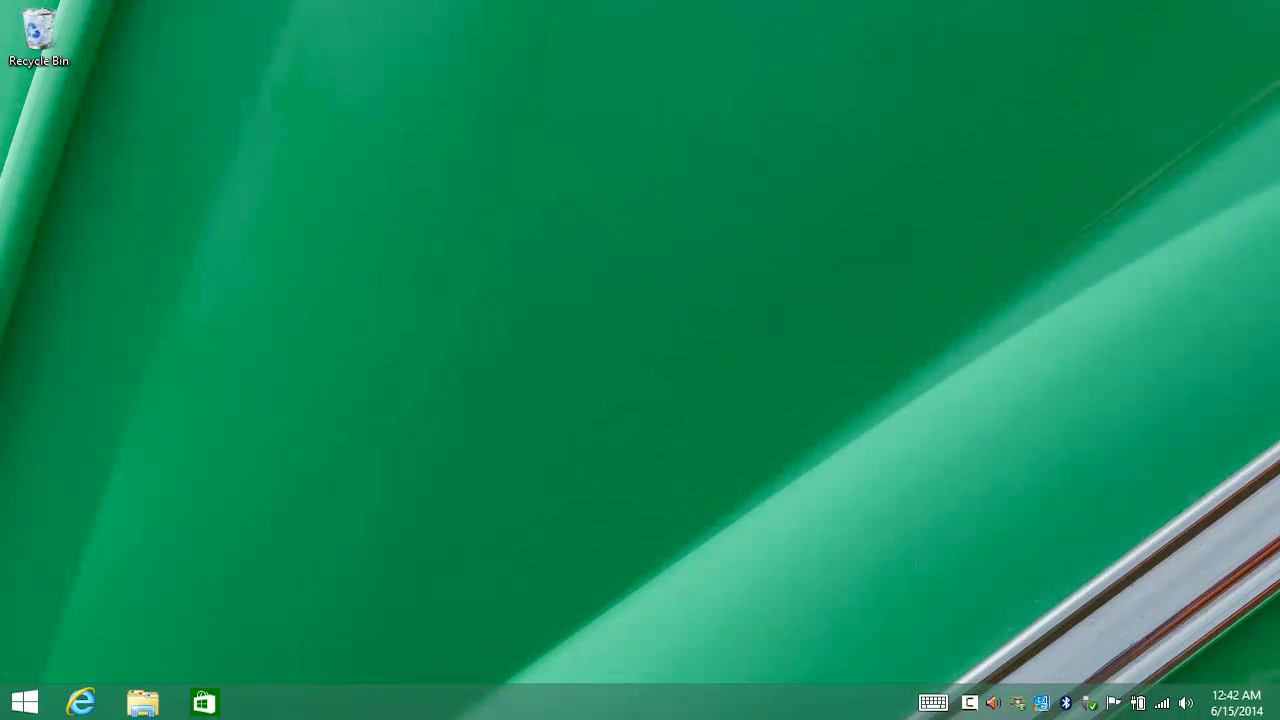
{"action": "key", "text": "super"}
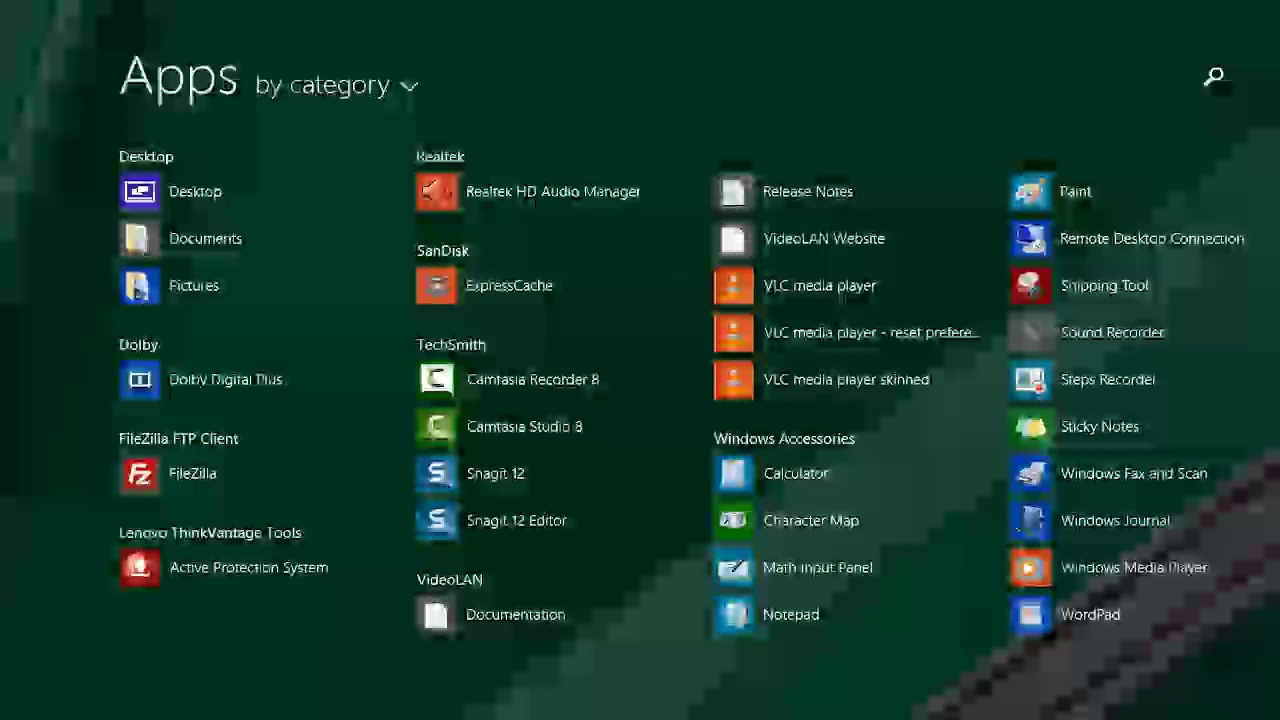
{"action": "key", "text": "ctrl+Tab"}
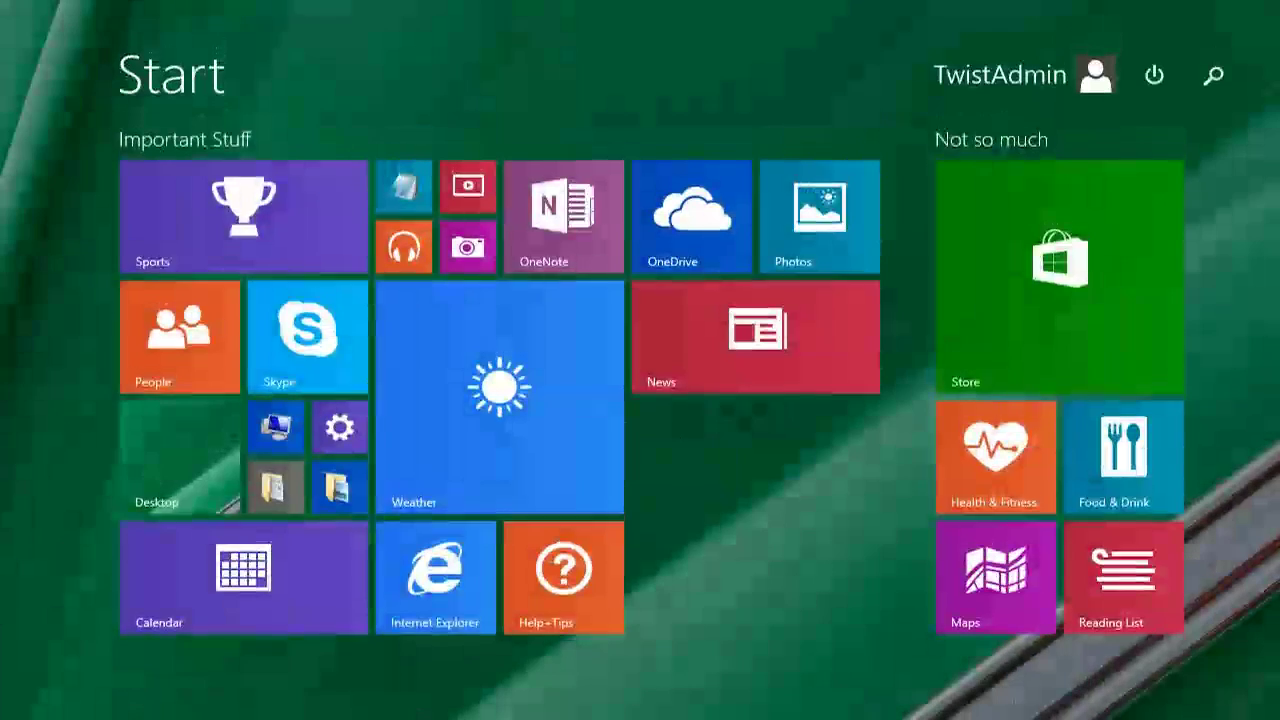